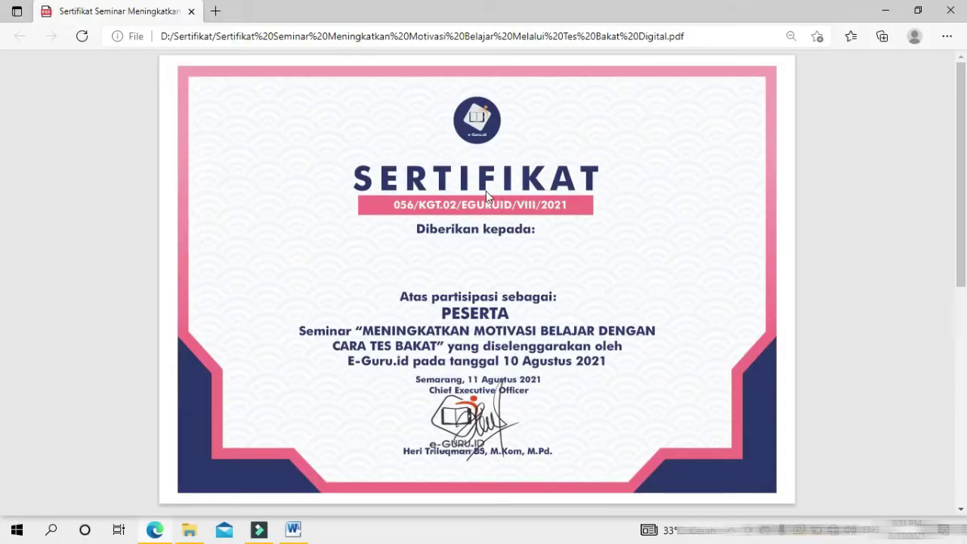
# - Switch between the seminar certificate PDF in Edge and blank Document2, ending on Document2
pyautogui.click(294, 530)
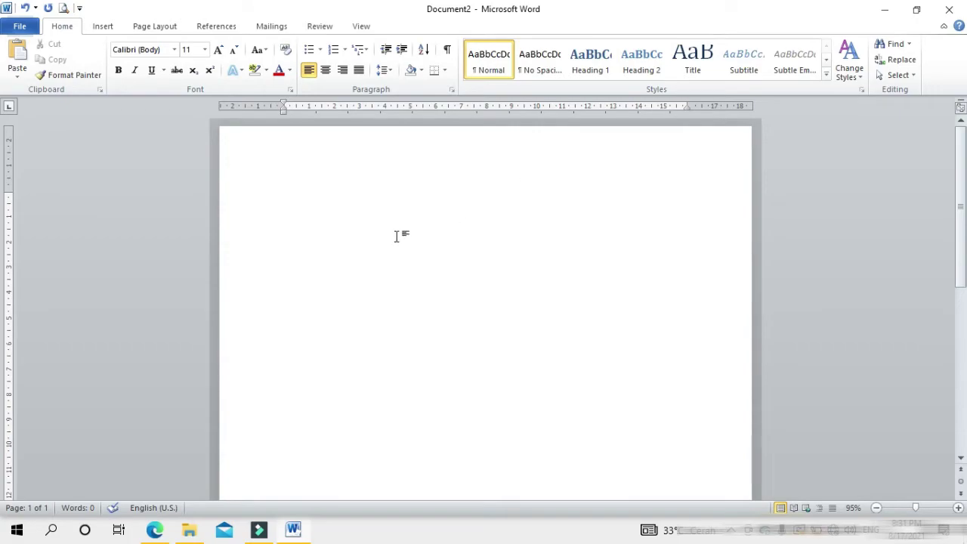
pyautogui.click(154, 532)
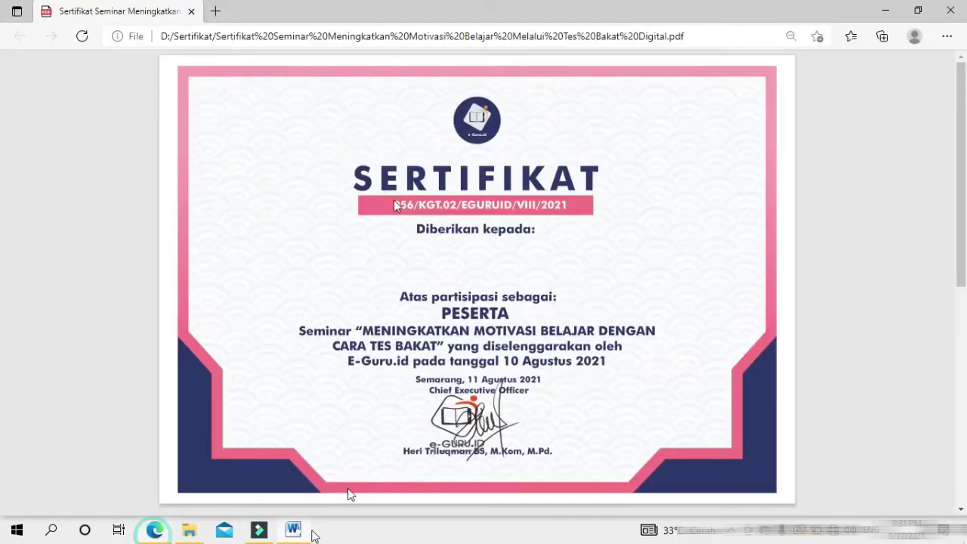
pyautogui.click(294, 530)
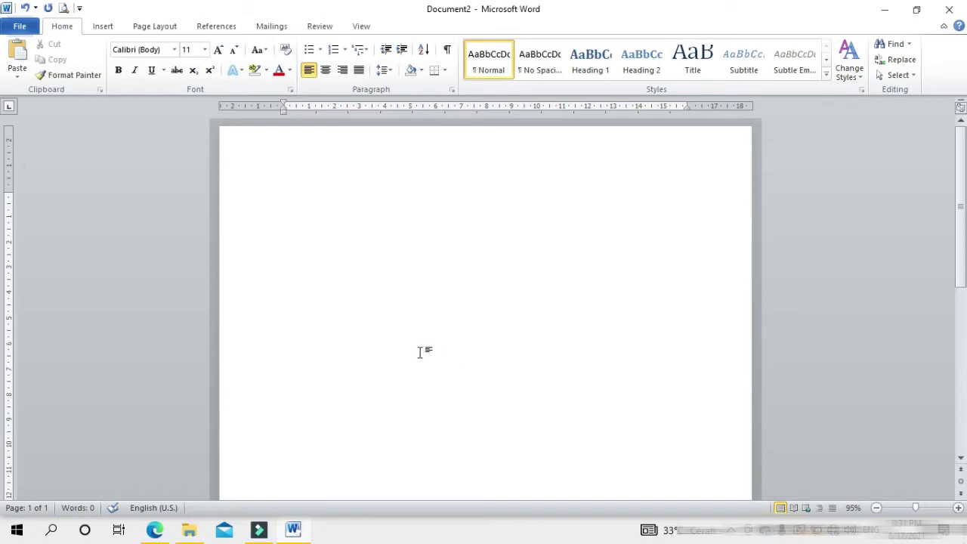
# - Set the page to Landscape orientation and A4 paper size, then glance at the PDF in Edge
pyautogui.click(164, 31)
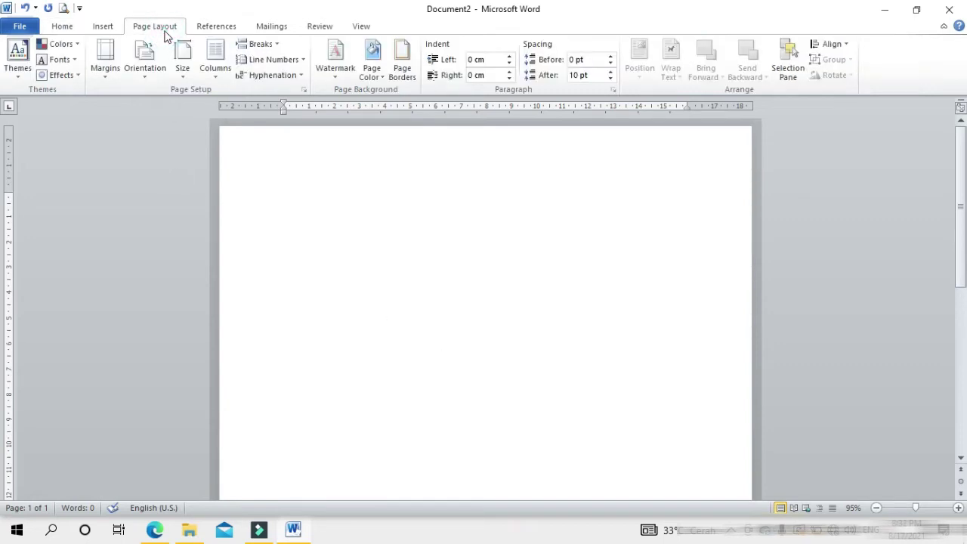
pyautogui.click(160, 72)
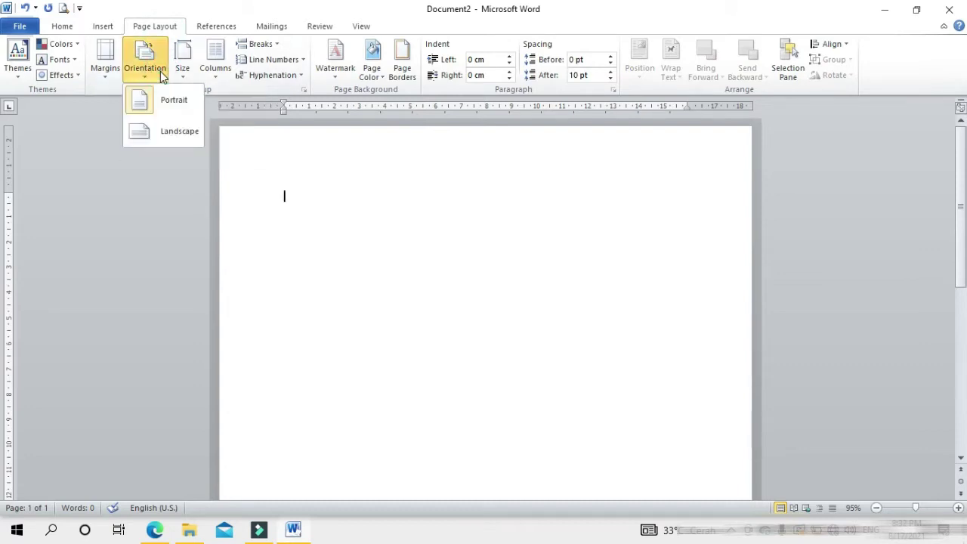
pyautogui.click(180, 145)
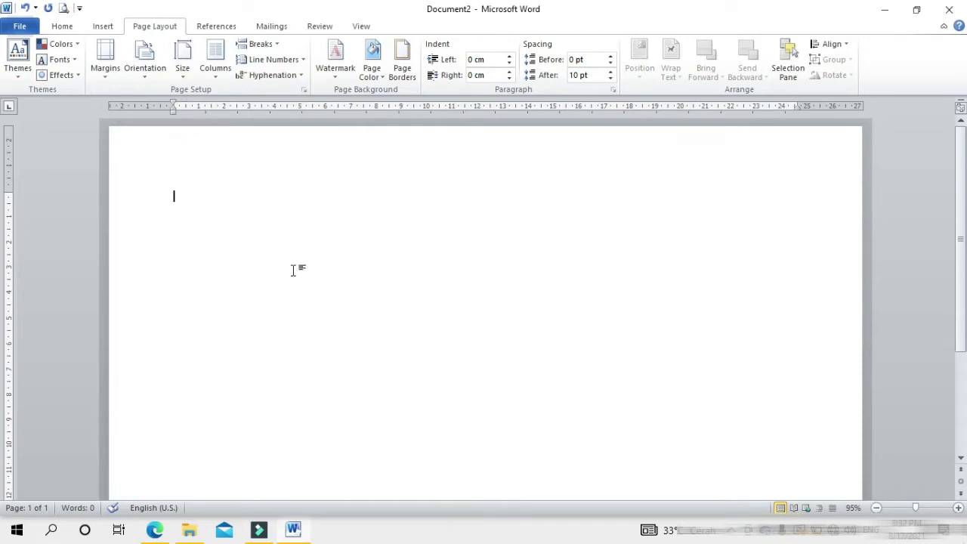
pyautogui.click(184, 69)
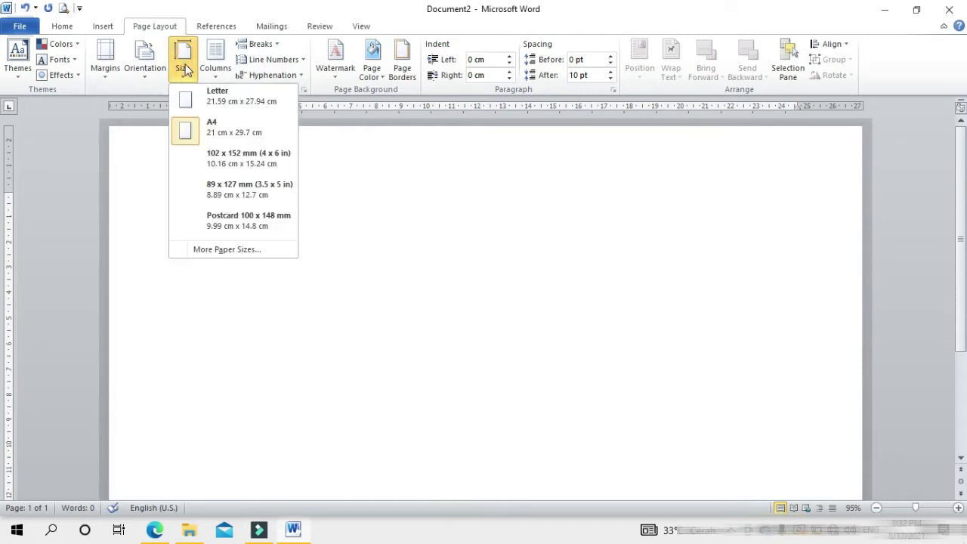
pyautogui.click(217, 134)
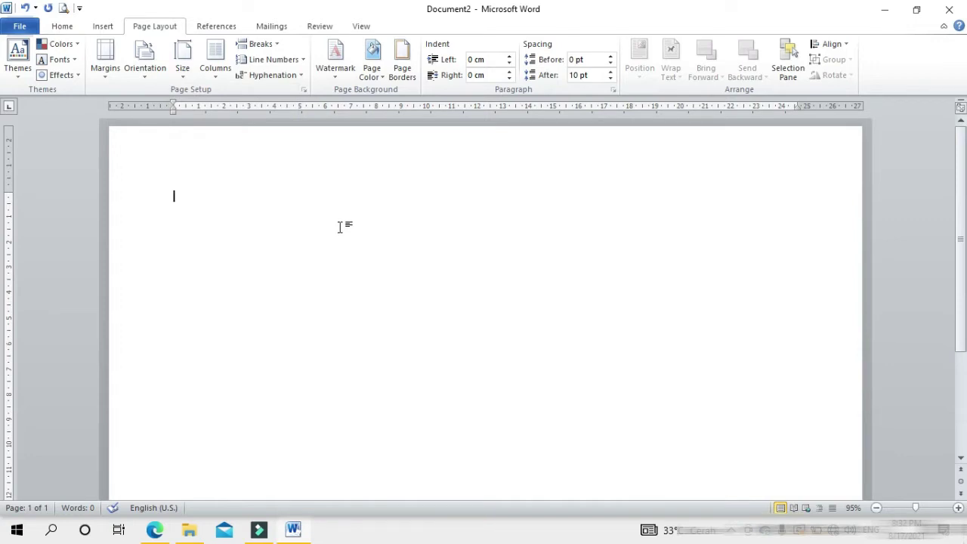
pyautogui.click(154, 530)
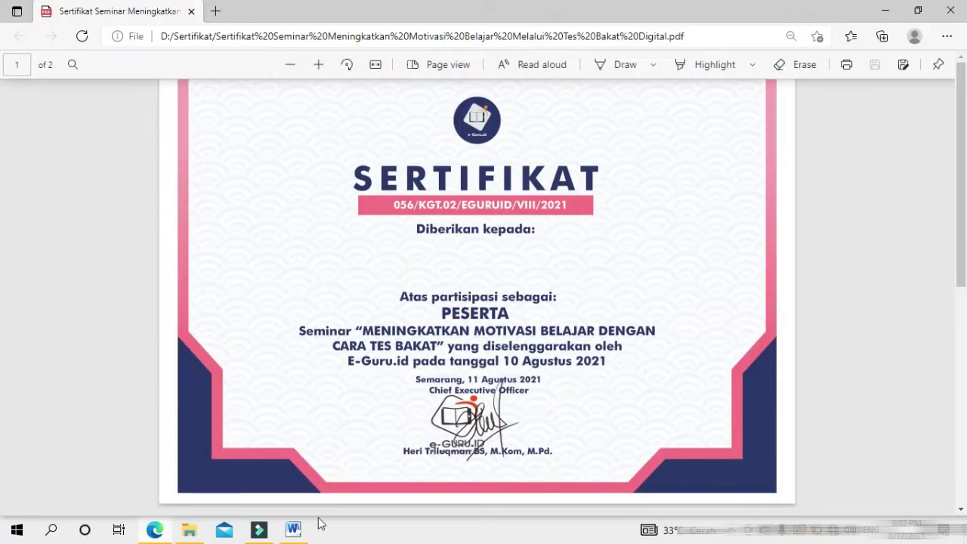
pyautogui.click(294, 530)
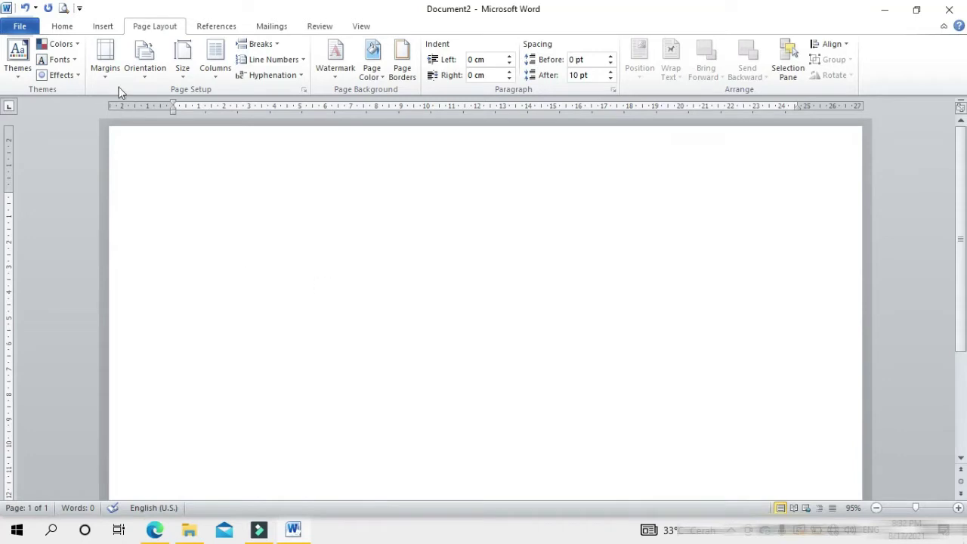
# - Embed the seminar certificate PDF from D:\Sertifikat using Insert > Object > Create from File
pyautogui.click(97, 28)
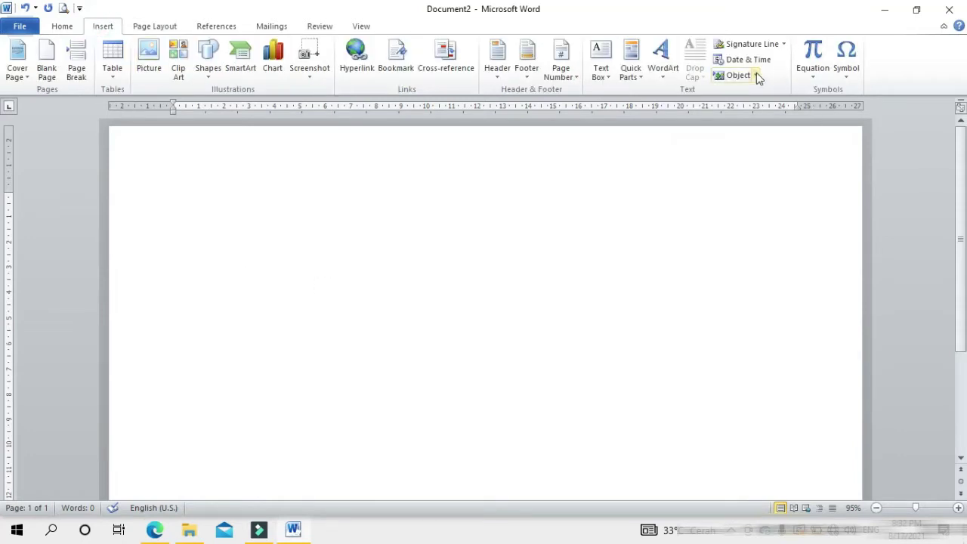
pyautogui.click(739, 75)
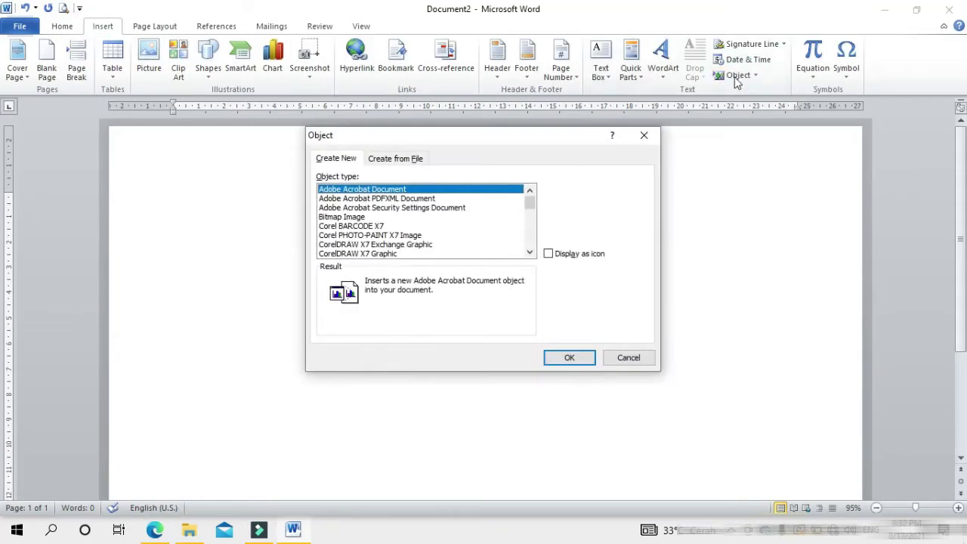
pyautogui.click(418, 162)
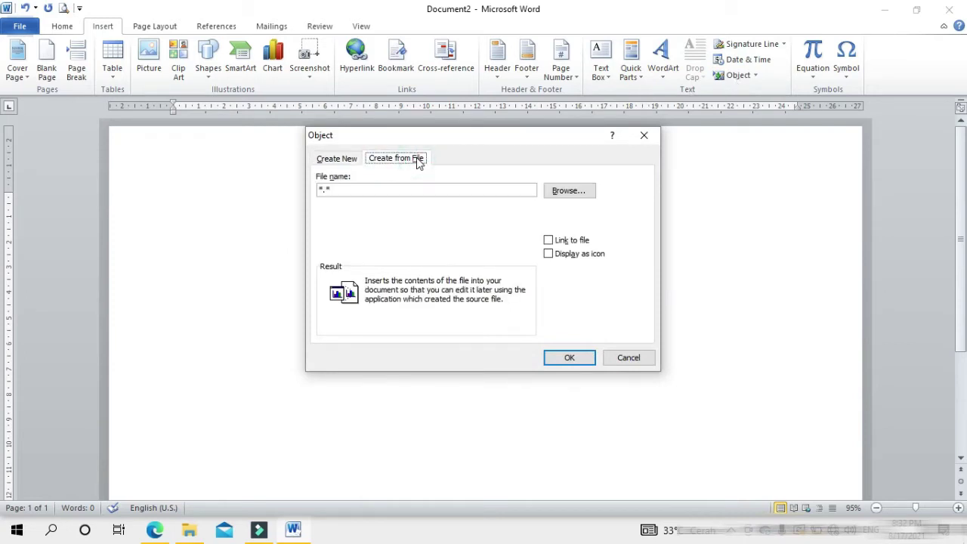
pyautogui.click(571, 194)
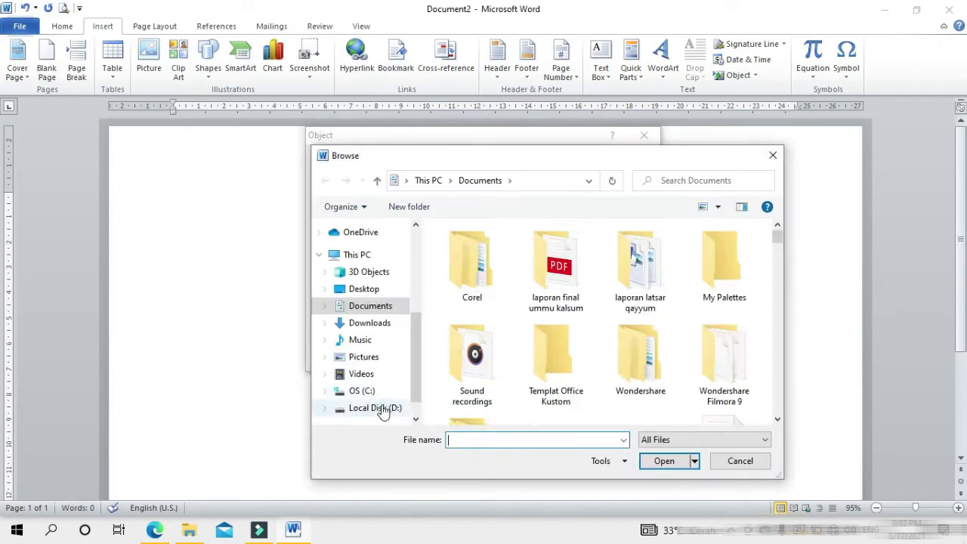
pyautogui.click(380, 408)
pyautogui.scroll(-5, 635, 333)
pyautogui.scroll(-2, 646, 287)
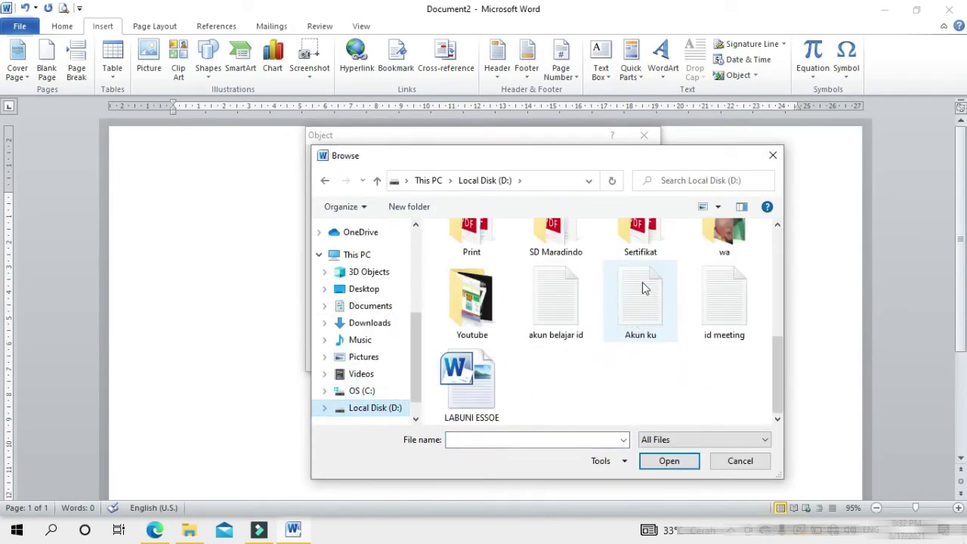
pyautogui.click(646, 259)
pyautogui.doubleClick(646, 261)
pyautogui.scroll(-5, 648, 275)
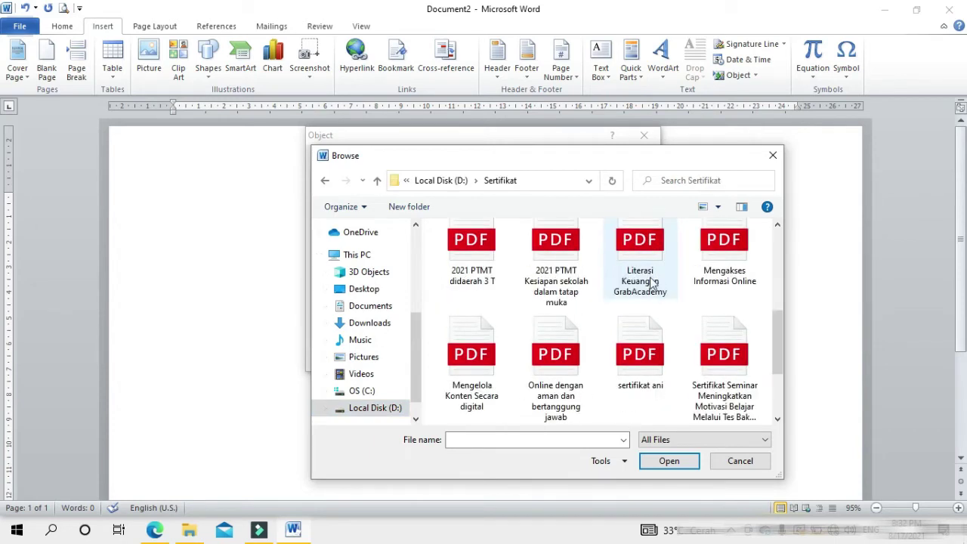
pyautogui.scroll(-2, 647, 280)
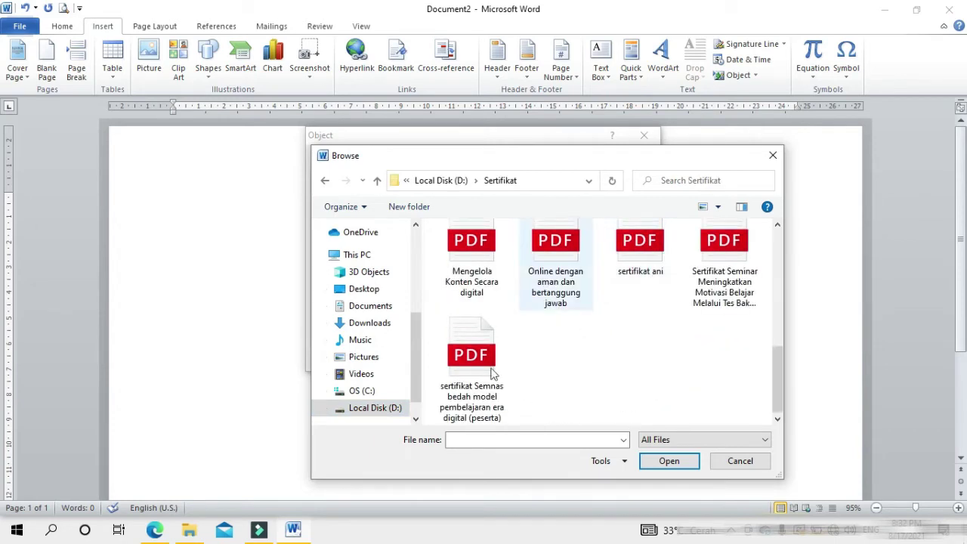
pyautogui.click(730, 264)
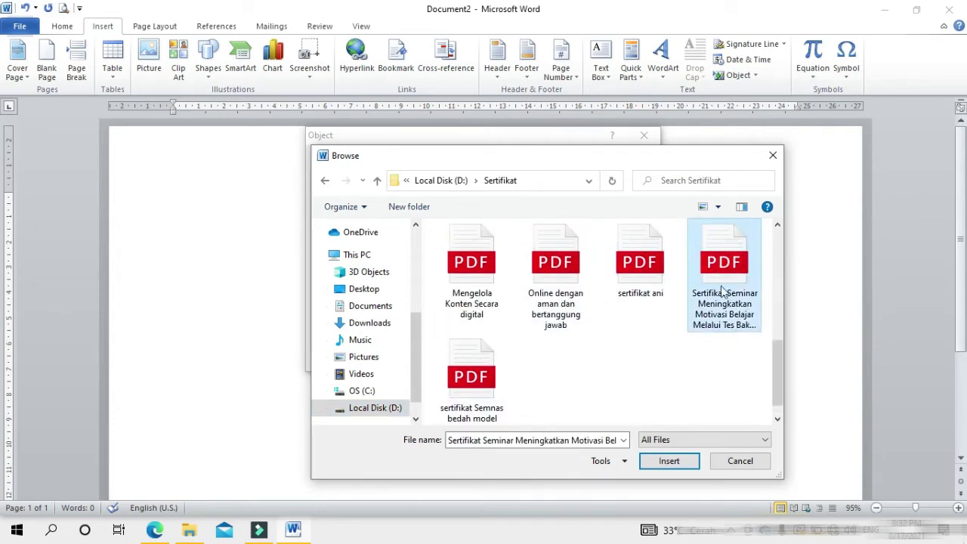
pyautogui.click(687, 467)
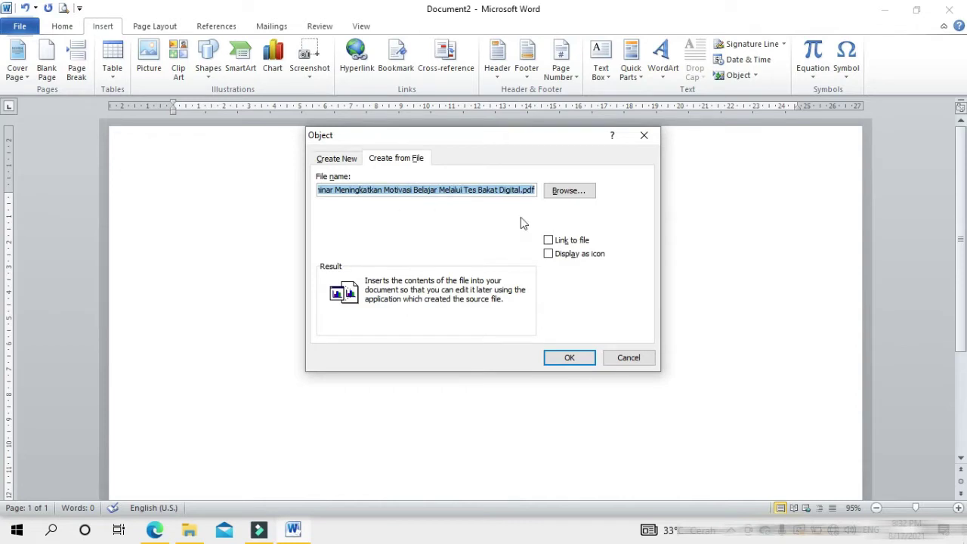
pyautogui.click(588, 358)
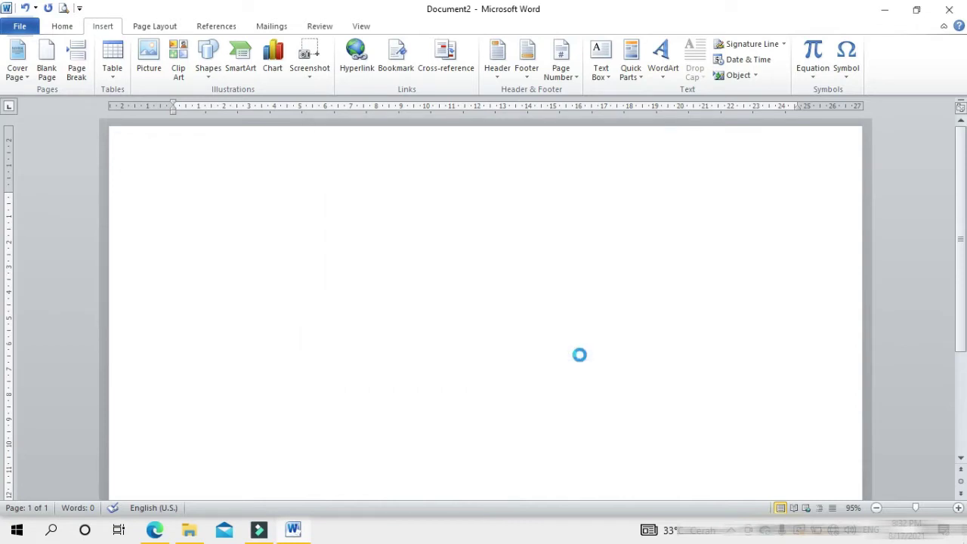
# - Zoom out to fit the page and select the embedded certificate object, trying to reposition it
pyautogui.scroll(2, 581, 355)
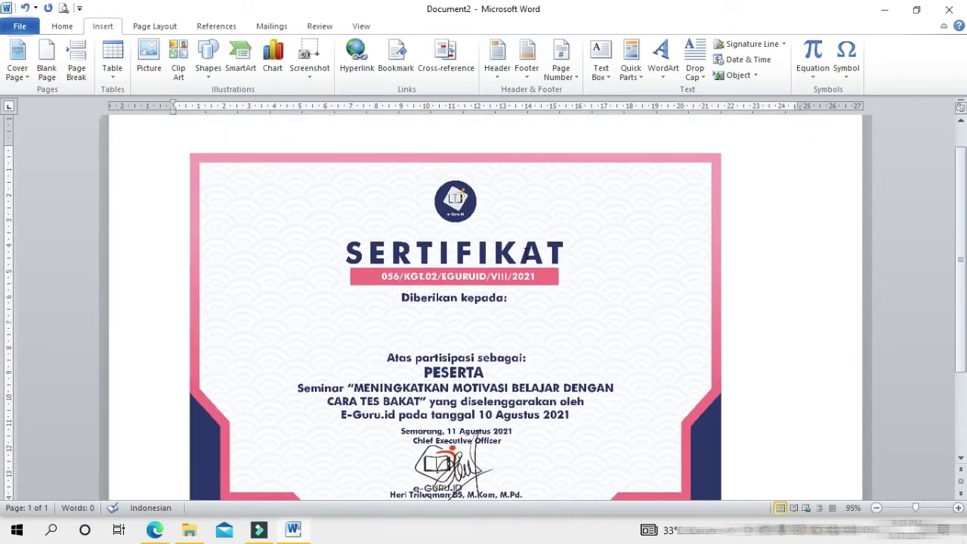
pyautogui.scroll(1, 526, 254)
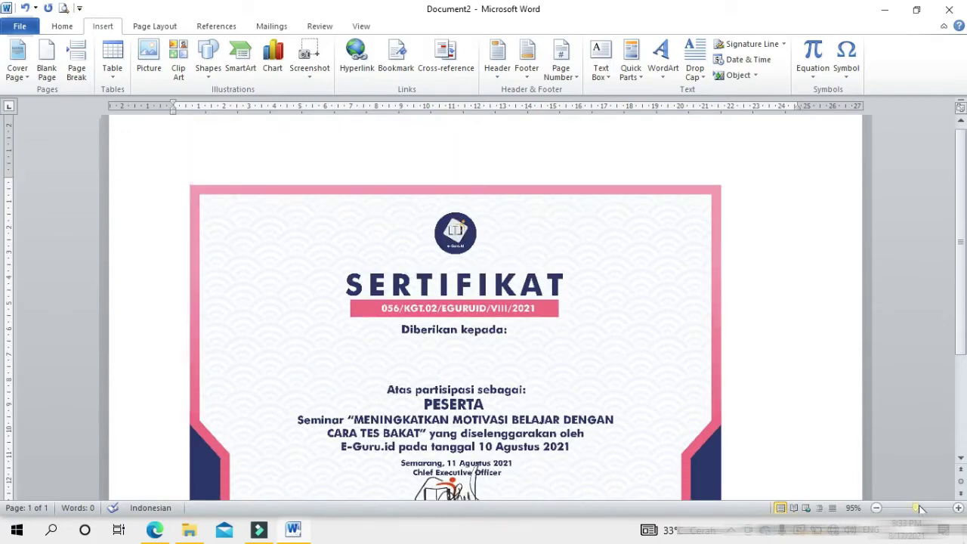
pyautogui.moveTo(920, 508); pyautogui.dragTo(908, 508)
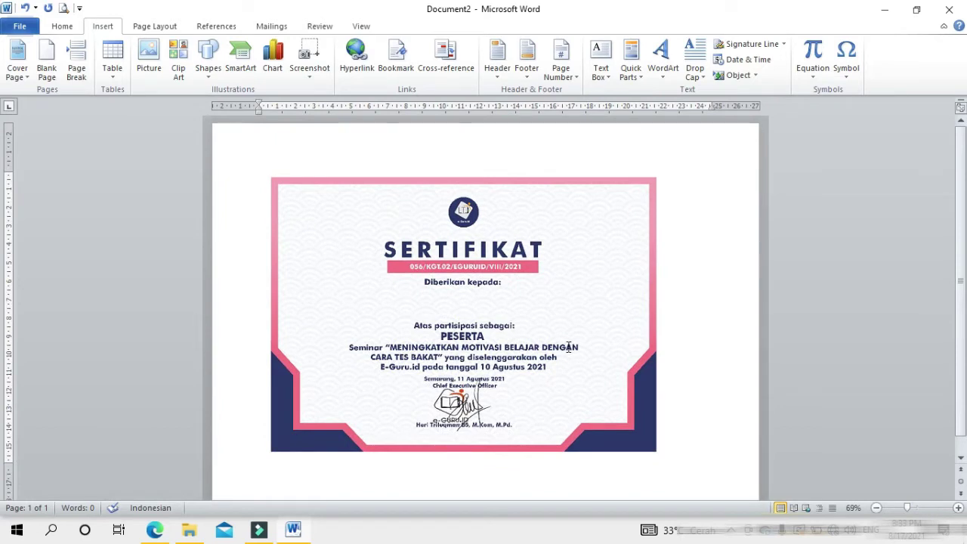
pyautogui.click(563, 306)
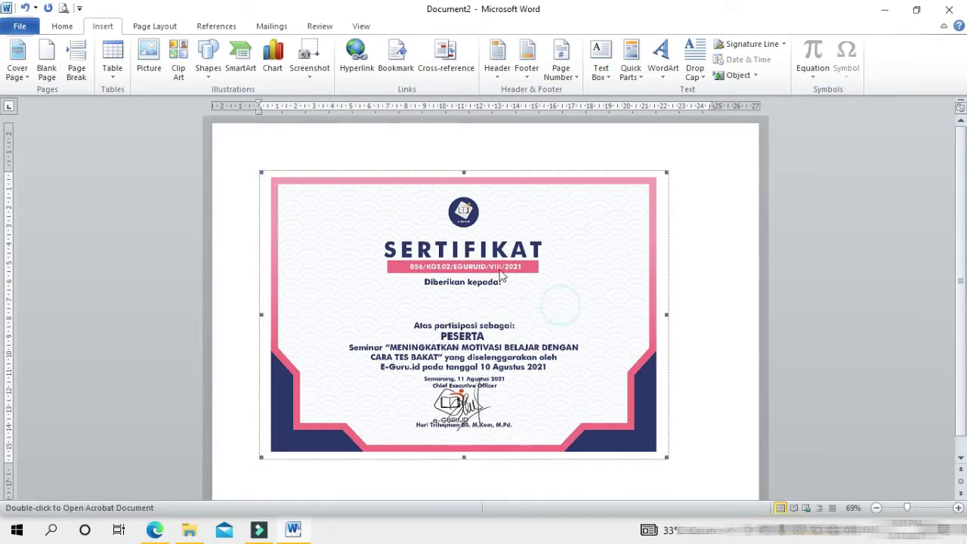
pyautogui.moveTo(545, 280); pyautogui.dragTo(599, 287)
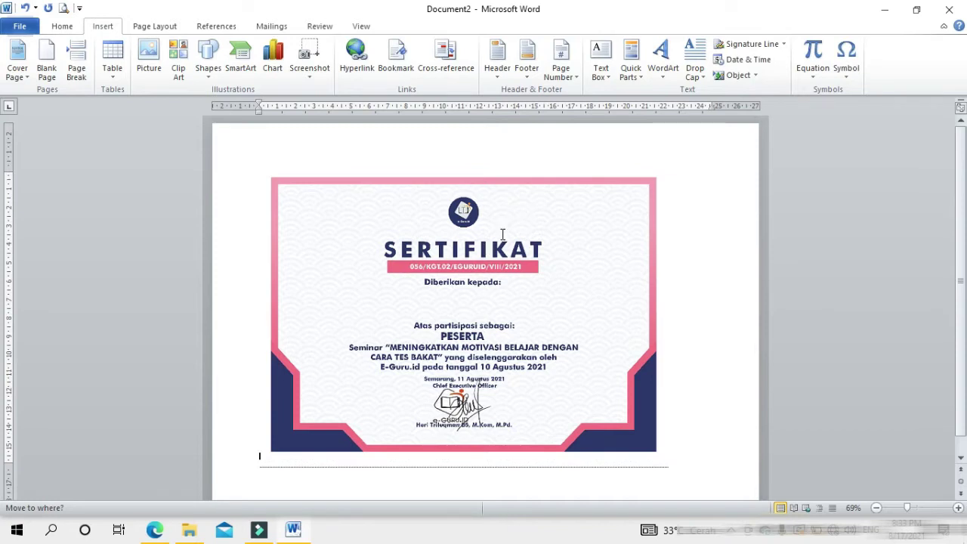
pyautogui.click(502, 234)
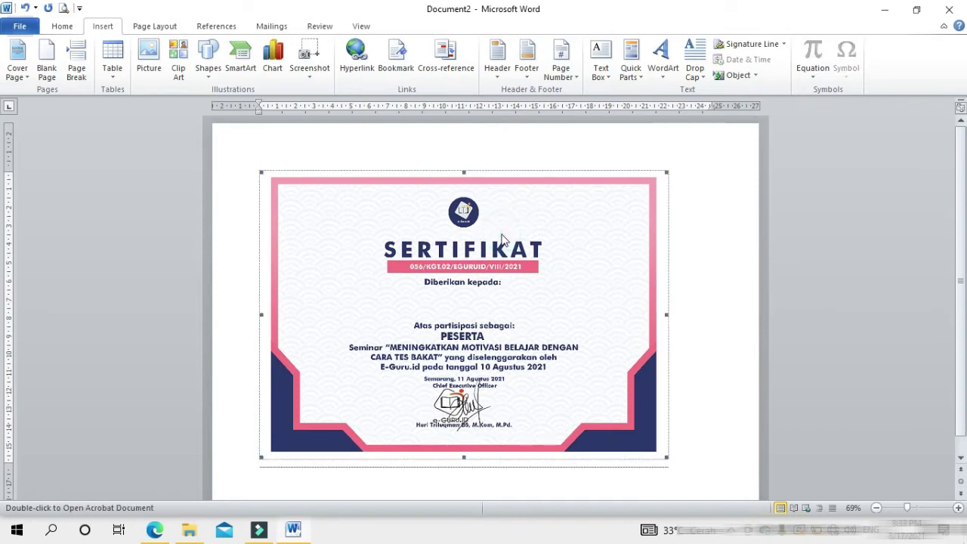
# - Set the certificate object's text wrapping to Behind Text in its format settings
pyautogui.rightClick(503, 239)
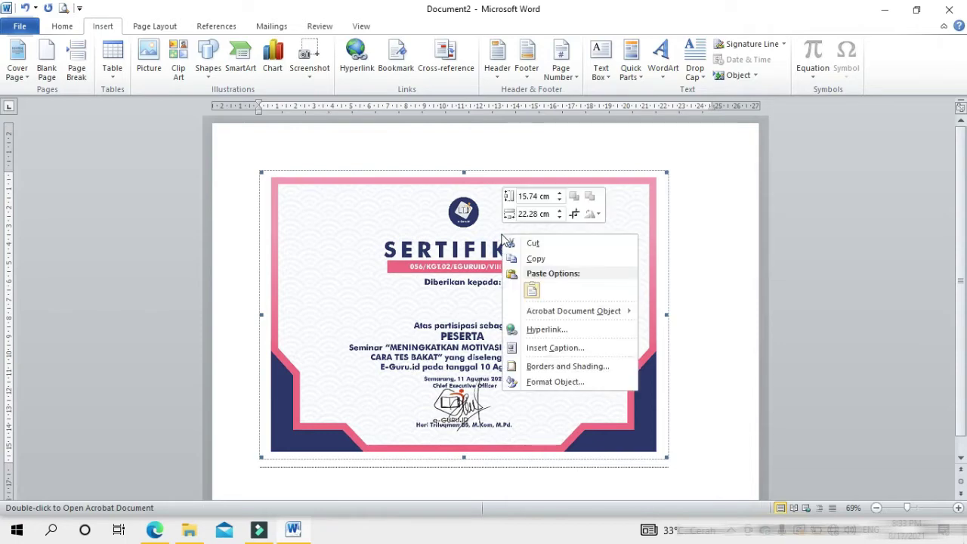
pyautogui.click(616, 390)
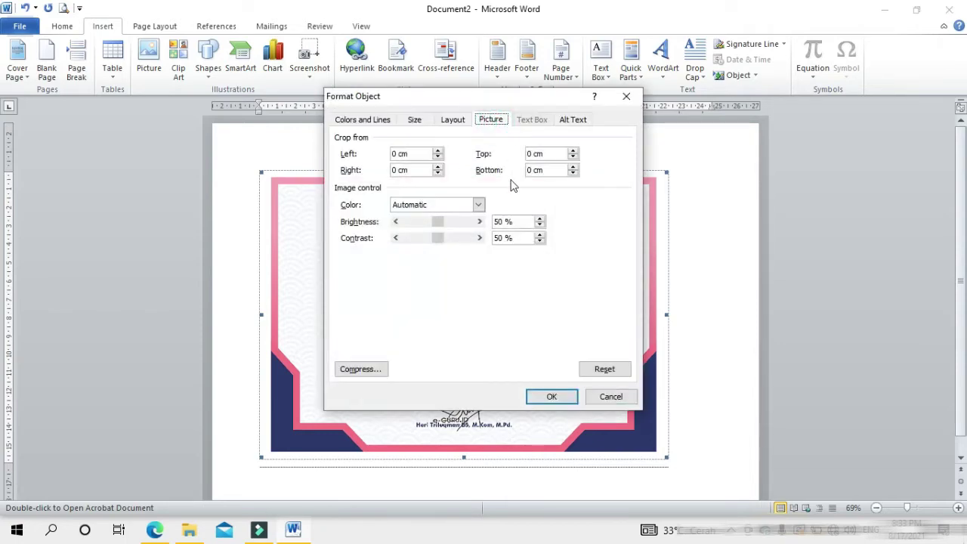
pyautogui.click(448, 123)
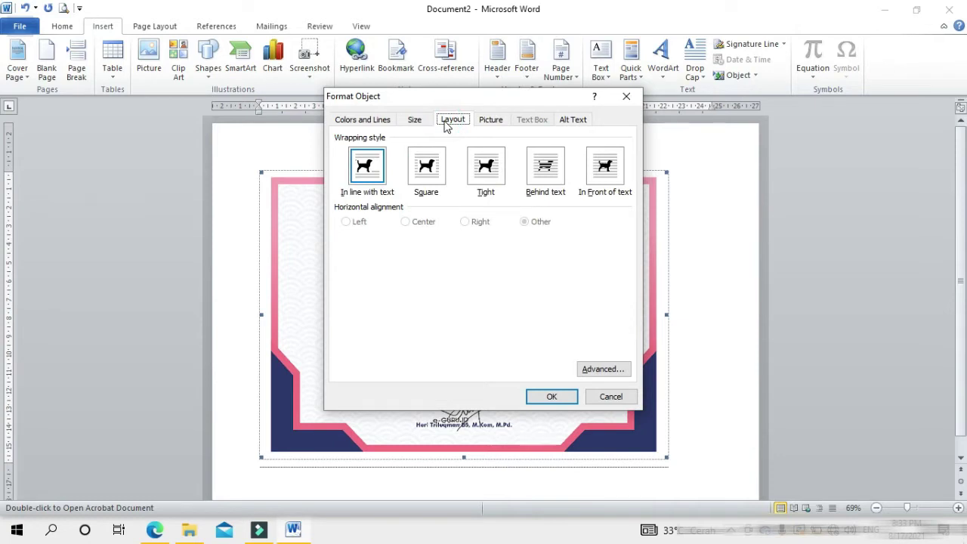
pyautogui.click(545, 177)
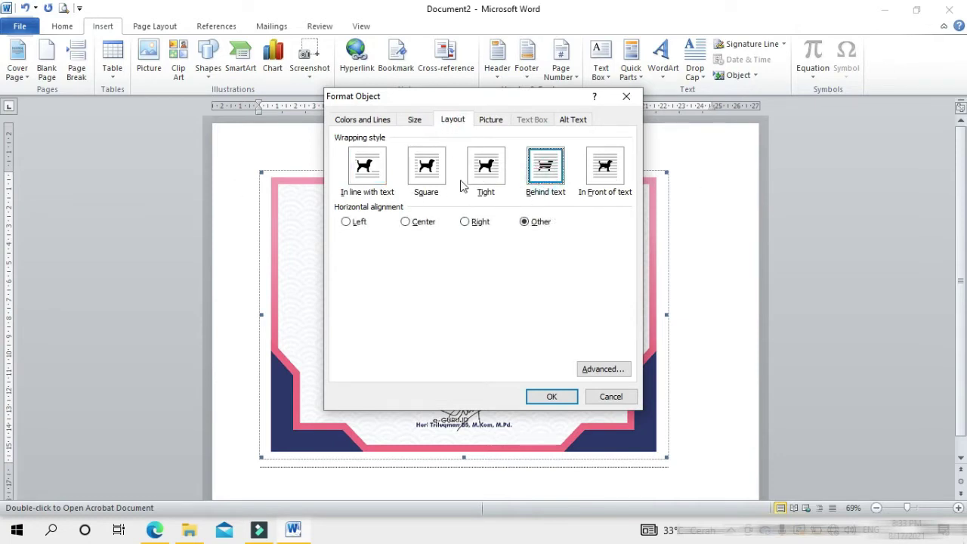
pyautogui.click(552, 399)
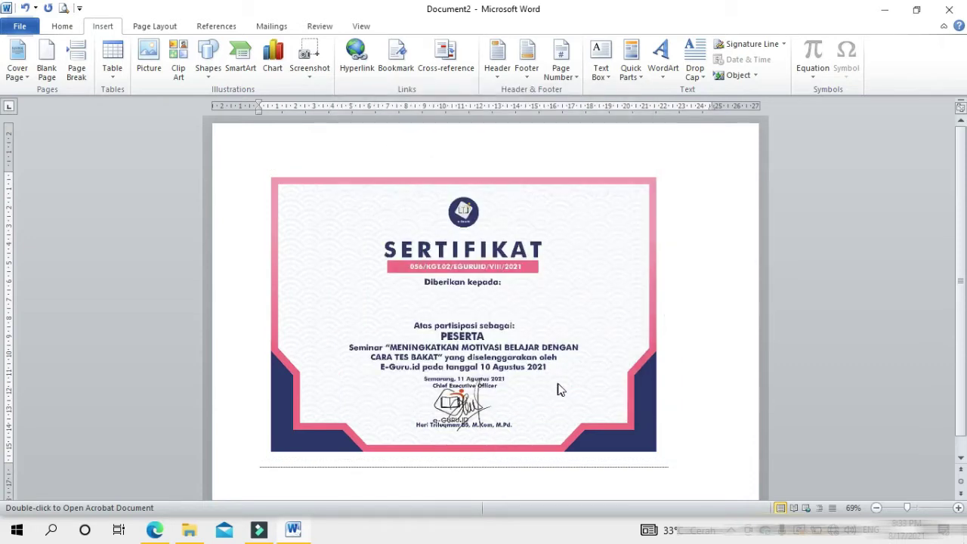
# - Drag the certificate to the top-left and stretch its corner out to the page edges
pyautogui.click(561, 389)
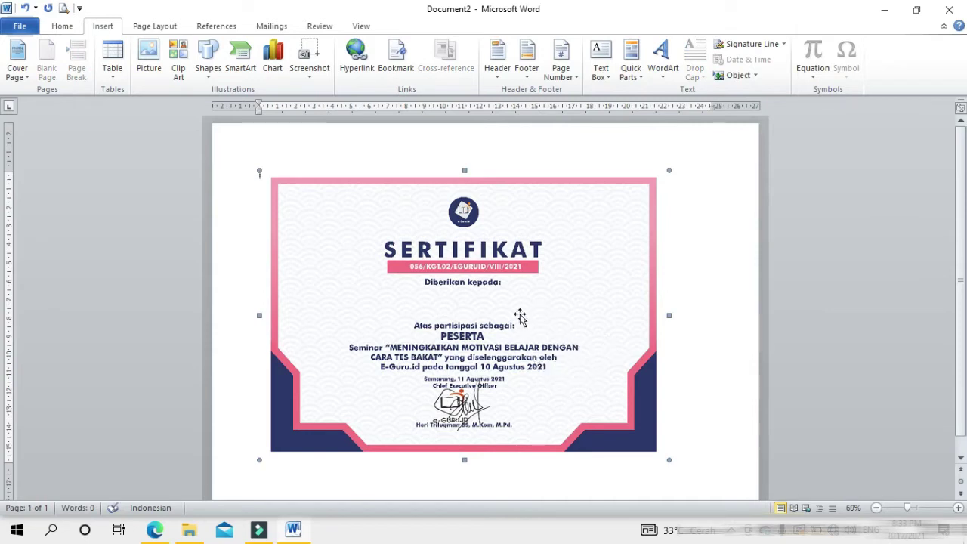
pyautogui.moveTo(570, 369); pyautogui.dragTo(523, 323)
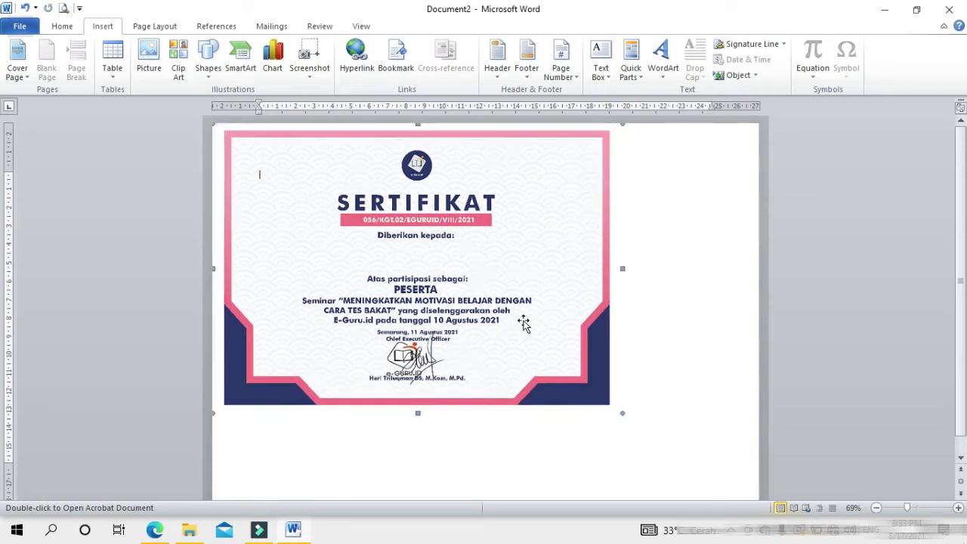
pyautogui.scroll(-1, 524, 324)
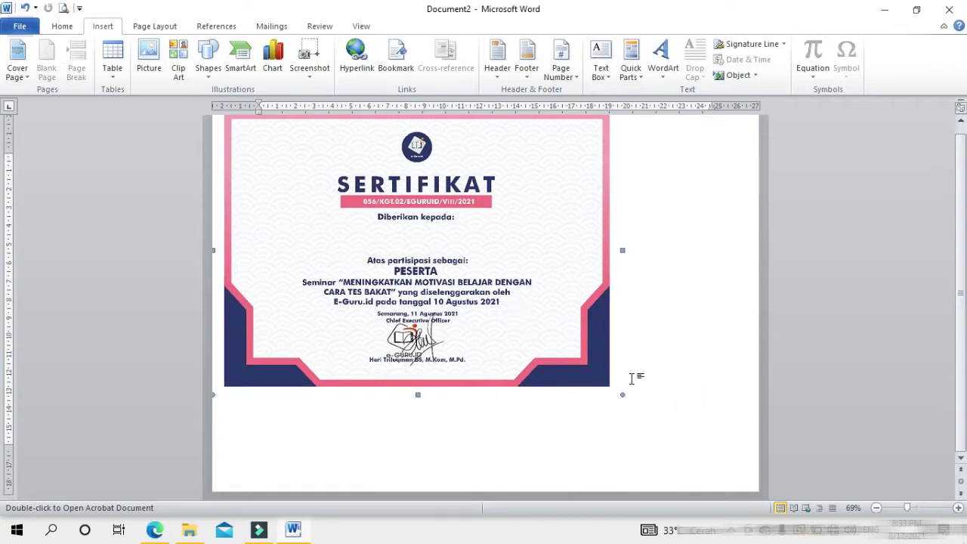
pyautogui.scroll(1, 619, 388)
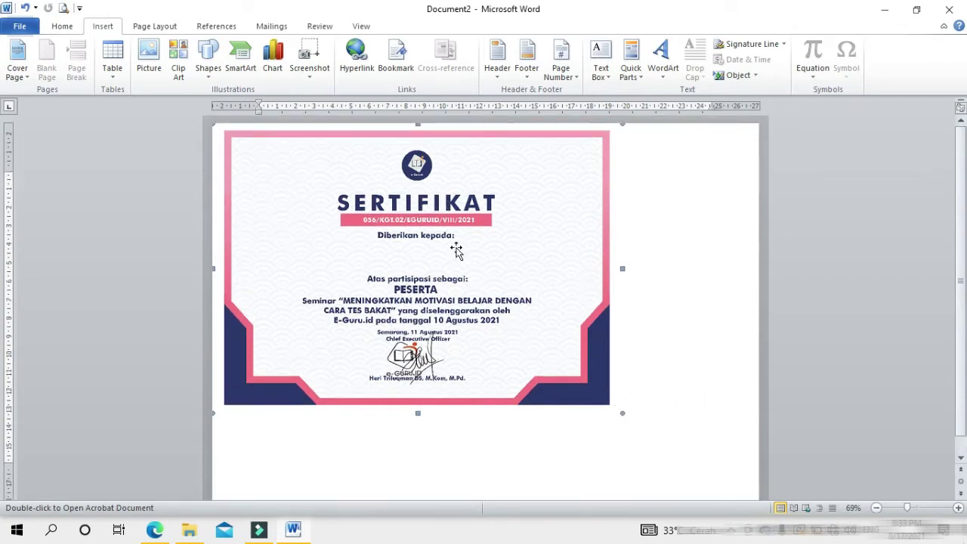
pyautogui.scroll(-1, 492, 275)
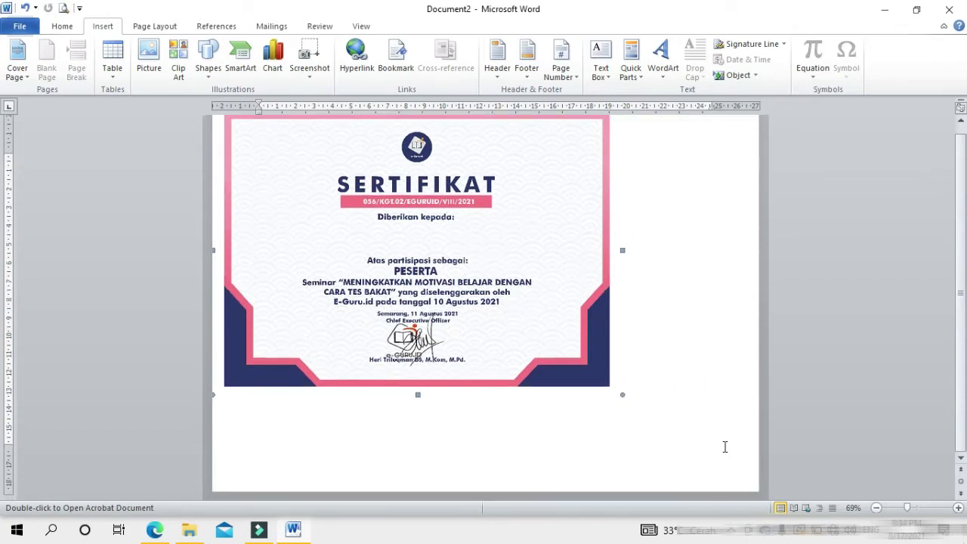
pyautogui.moveTo(623, 394); pyautogui.dragTo(694, 444)
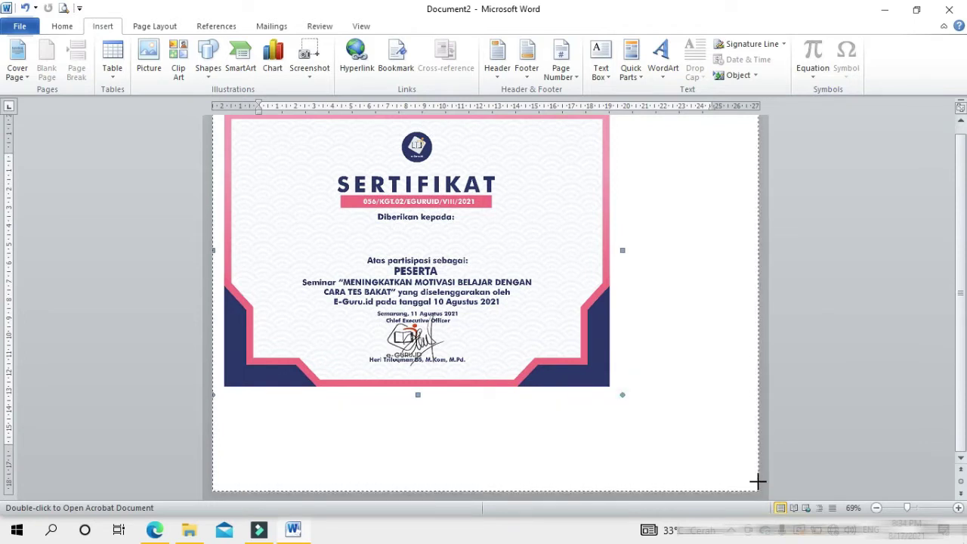
pyautogui.moveTo(748, 478); pyautogui.dragTo(760, 482)
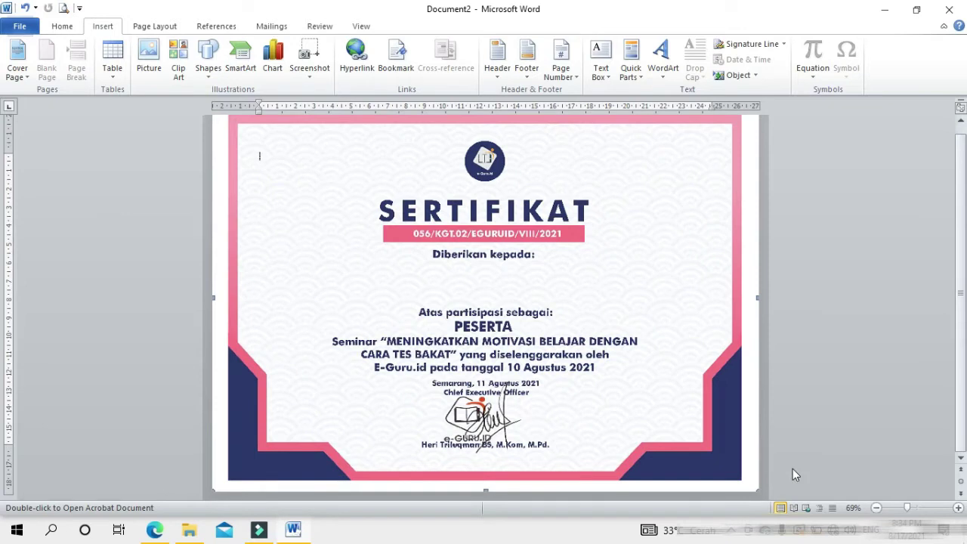
pyautogui.scroll(1, 683, 417)
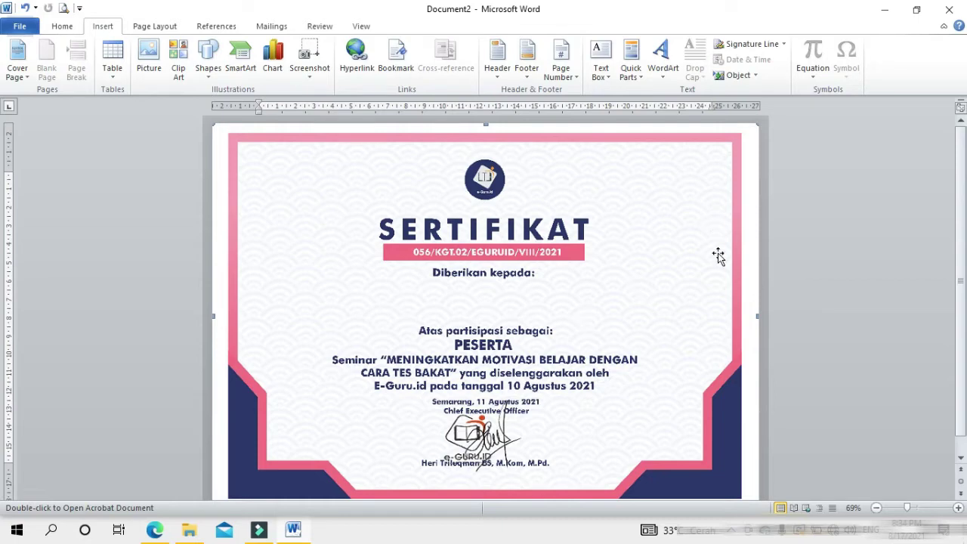
pyautogui.click(907, 508)
pyautogui.moveTo(907, 508); pyautogui.dragTo(925, 508)
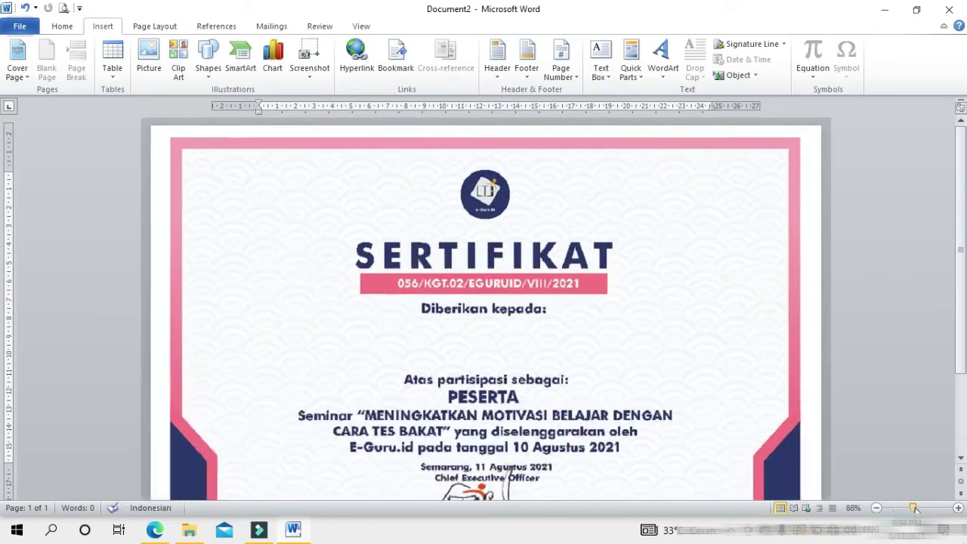
pyautogui.scroll(-3, 534, 264)
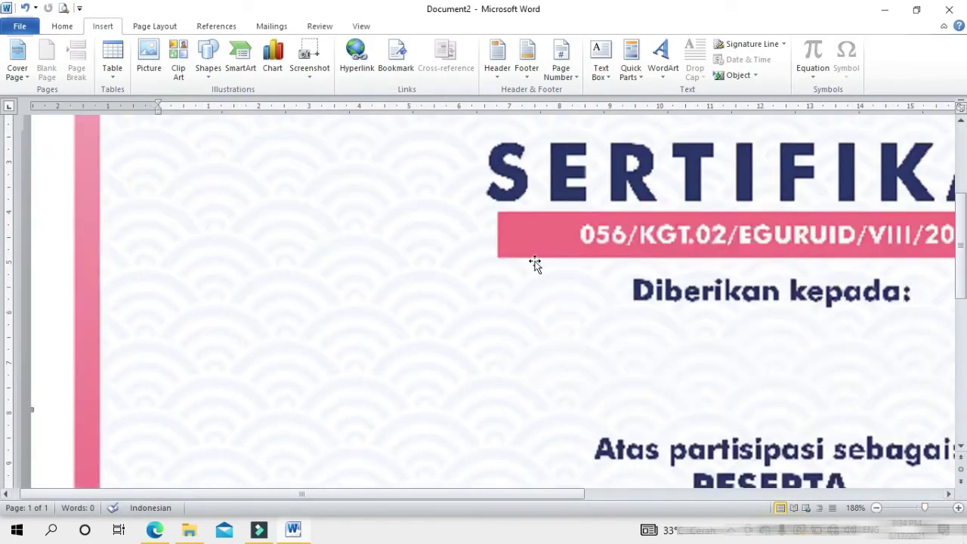
pyautogui.scroll(1, 632, 302)
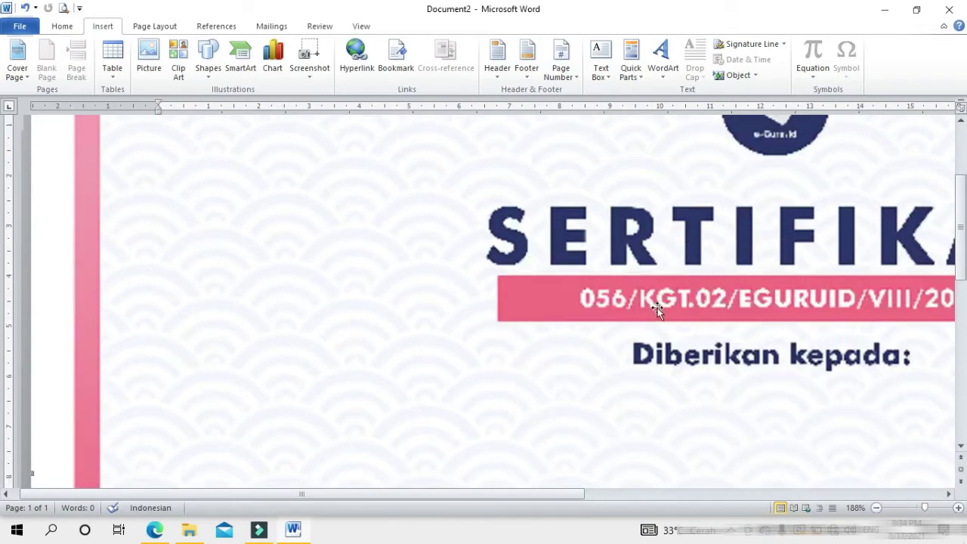
pyautogui.scroll(3, 676, 302)
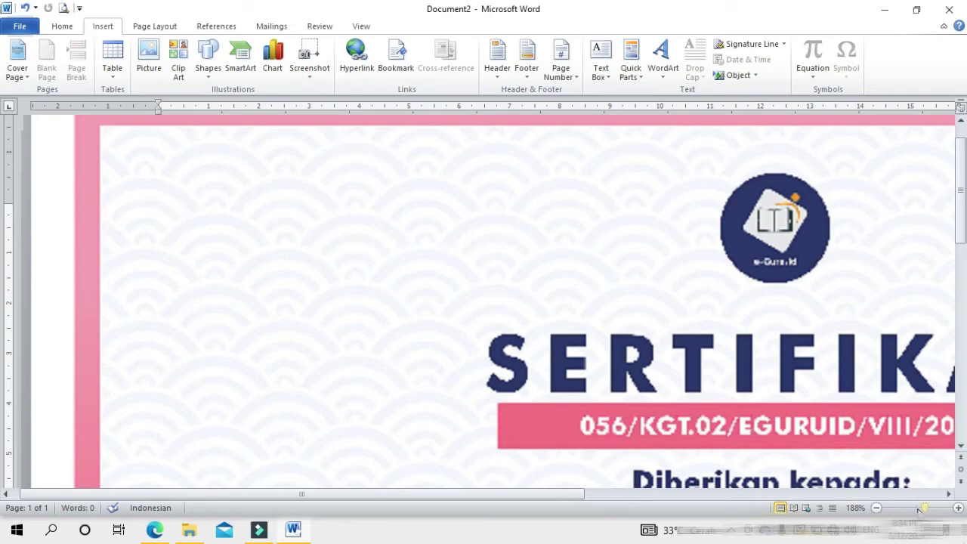
pyautogui.moveTo(919, 511); pyautogui.dragTo(901, 512)
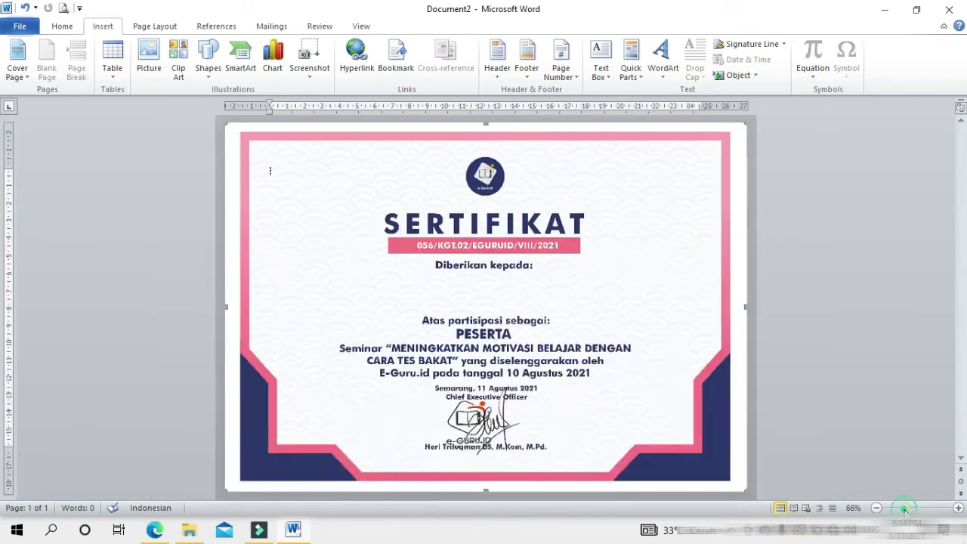
pyautogui.click(778, 319)
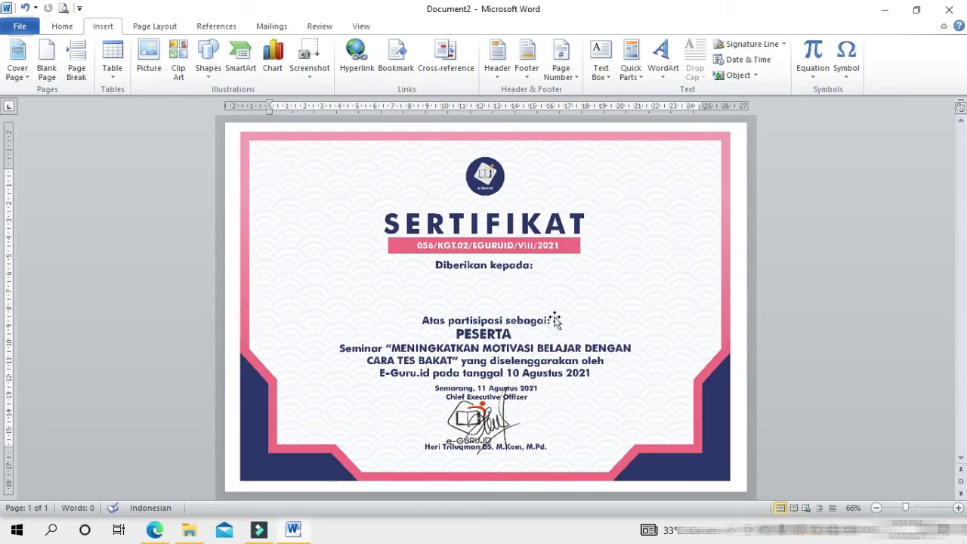
# - Delete the certificate object and review the certificate PDF in Edge
pyautogui.click(542, 277)
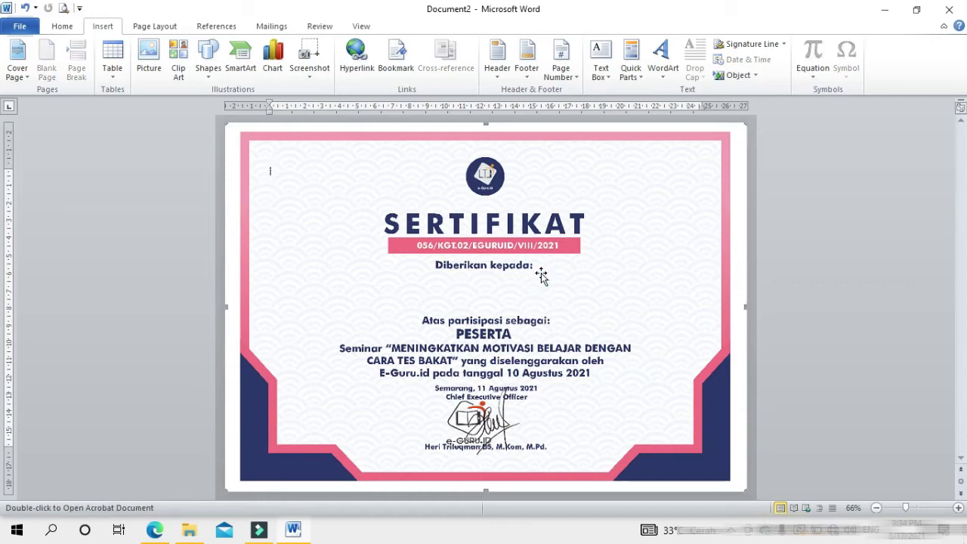
pyautogui.press('Delete')
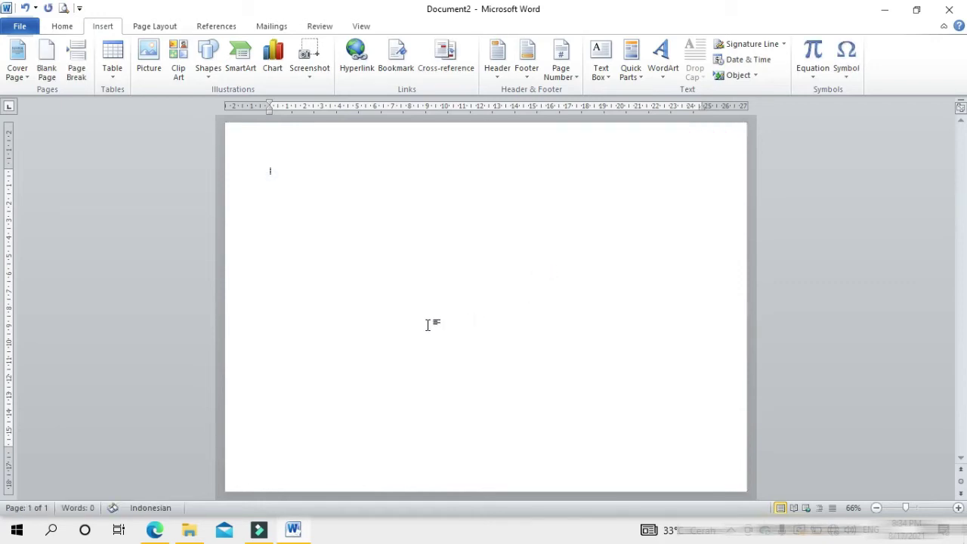
pyautogui.click(155, 532)
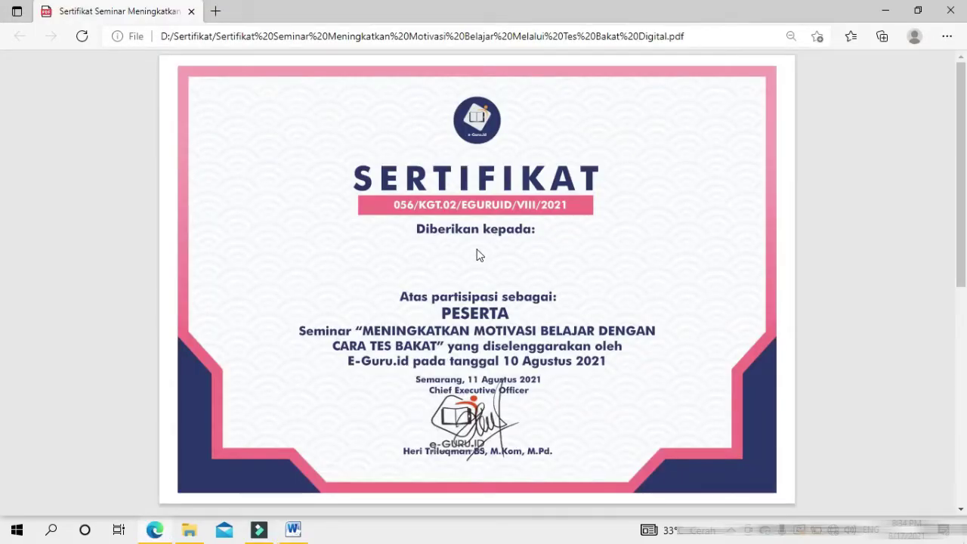
pyautogui.scroll(-1, 478, 255)
pyautogui.scroll(-5, 479, 253)
pyautogui.scroll(6, 479, 252)
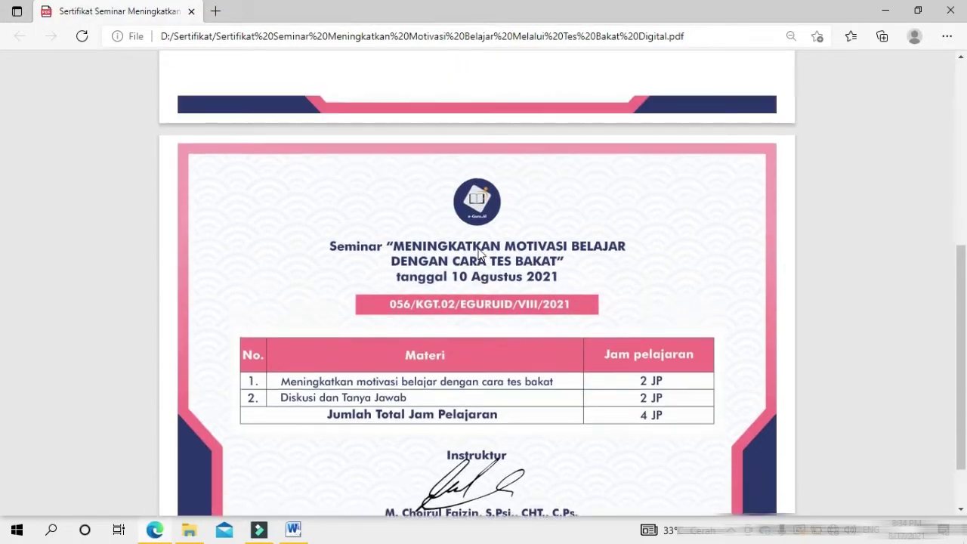
# - Back in Word, add new lines on the blank page until a second page appears
pyautogui.click(294, 529)
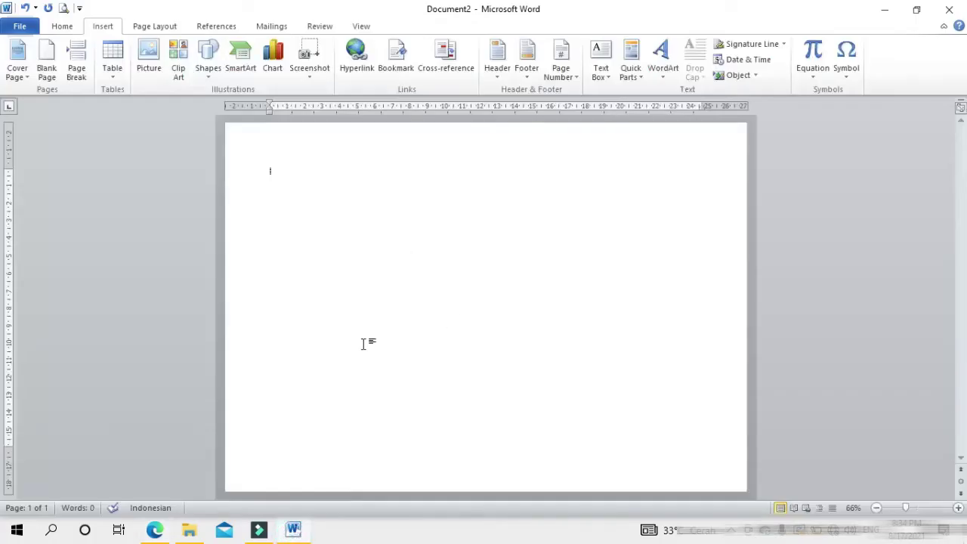
pyautogui.click(302, 180)
pyautogui.click(302, 179)
pyautogui.press('Return')
pyautogui.write('V')
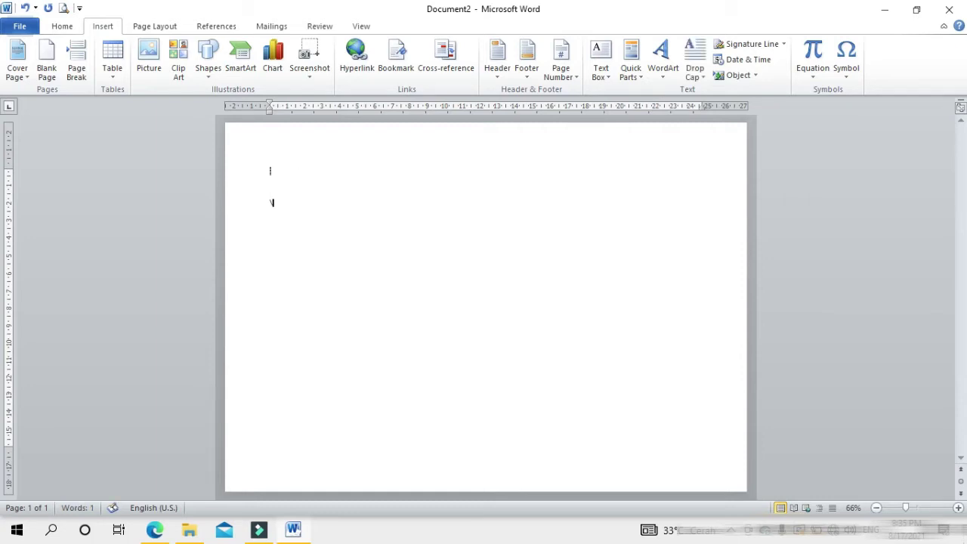
pyautogui.press('BackSpace')
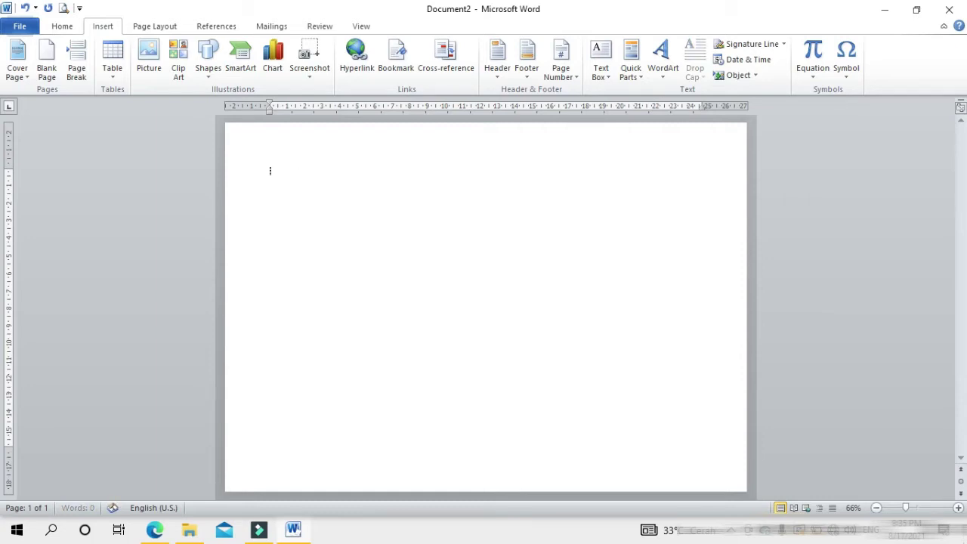
pyautogui.press('Return')
pyautogui.press('Return')
pyautogui.press('Return')
pyautogui.press('Return')
pyautogui.press('Return')
pyautogui.press('Return')
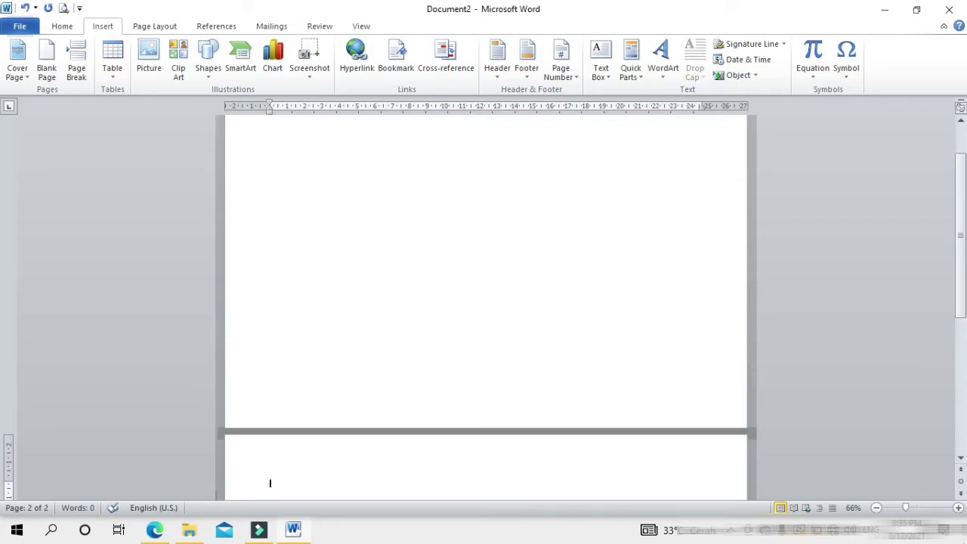
# - Check both pages, jump back to the top of page one, and bring Edge forward
pyautogui.scroll(-1, 300, 177)
pyautogui.scroll(-4, 380, 322)
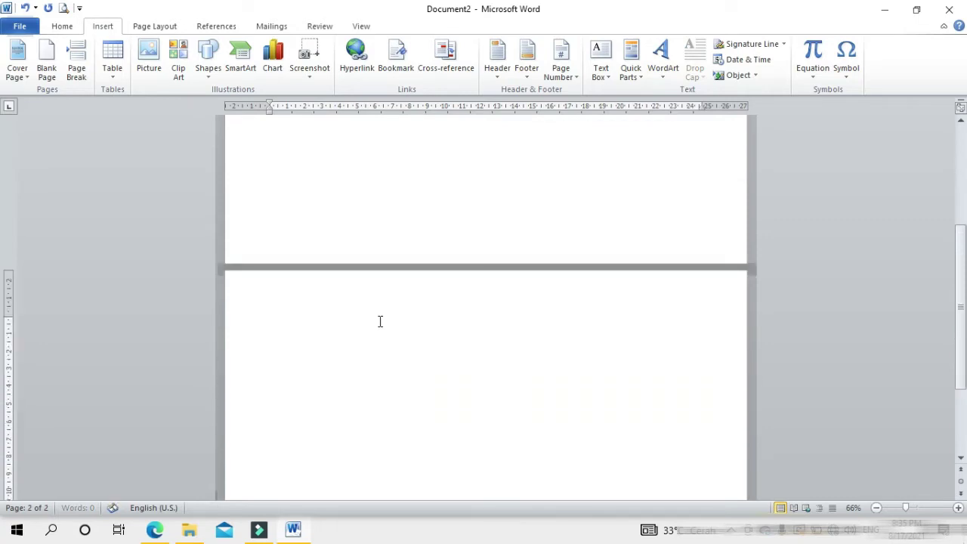
pyautogui.scroll(-3, 484, 248)
pyautogui.scroll(6, 471, 240)
pyautogui.scroll(4, 468, 231)
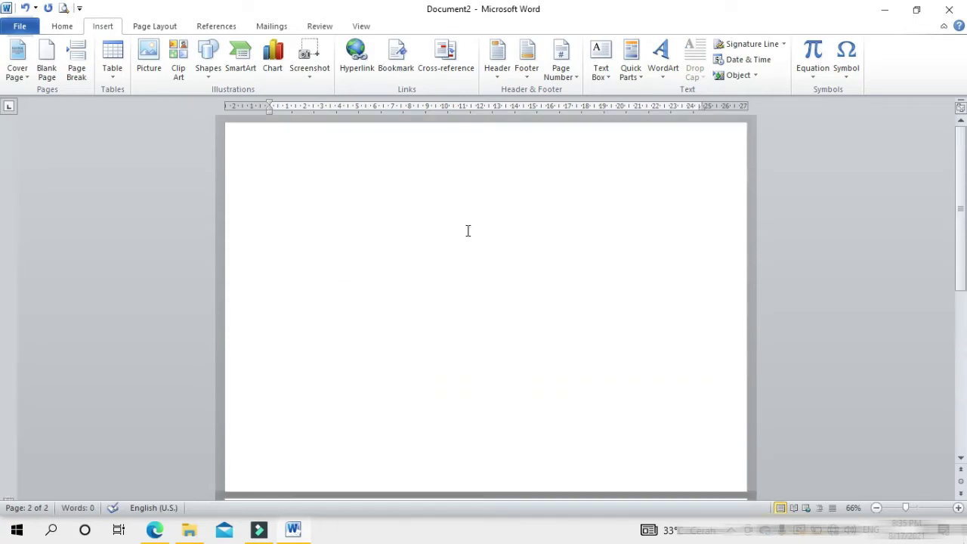
pyautogui.scroll(-9, 514, 274)
pyautogui.scroll(5, 410, 303)
pyautogui.scroll(5, 400, 287)
pyautogui.hotkey('ctrl', 'Home')
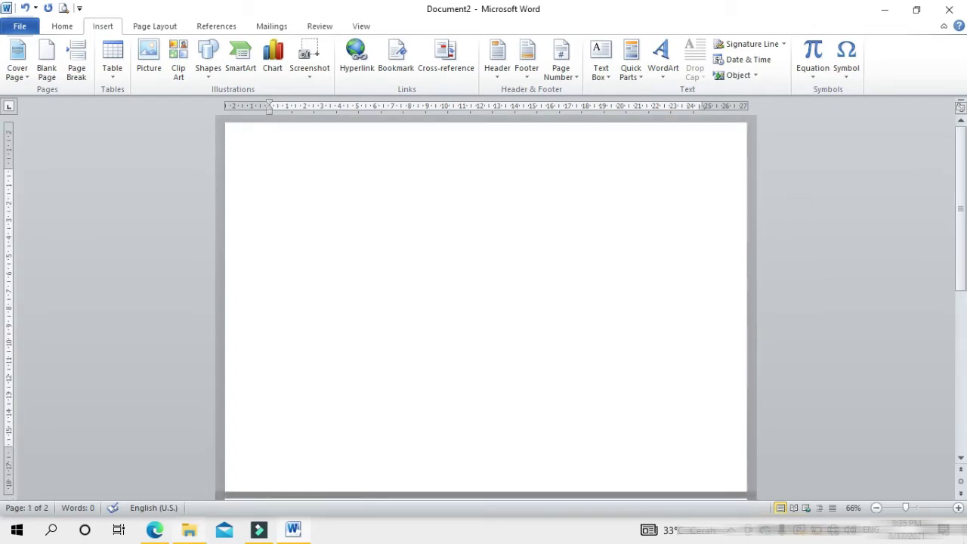
pyautogui.click(154, 530)
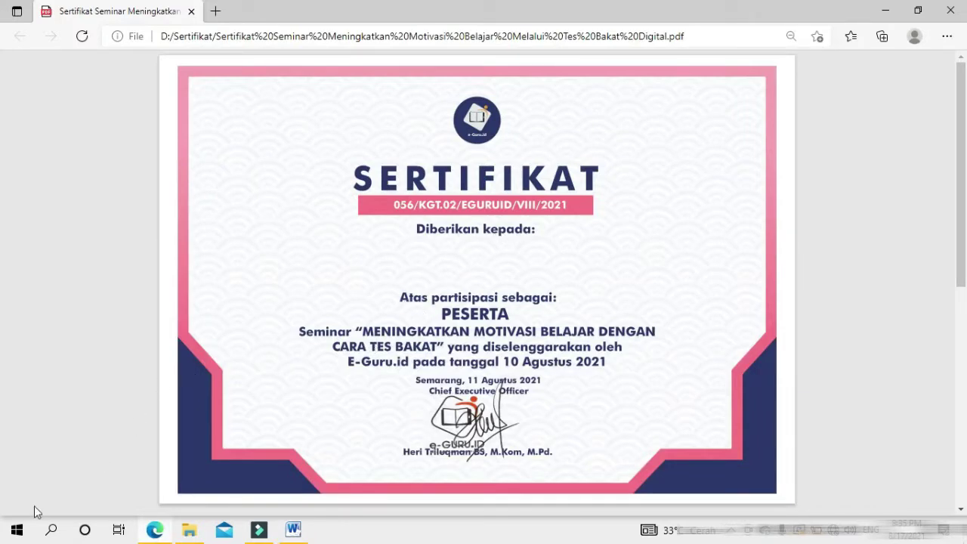
# - Find and launch Snipping Tool through Windows Search
pyautogui.click(56, 534)
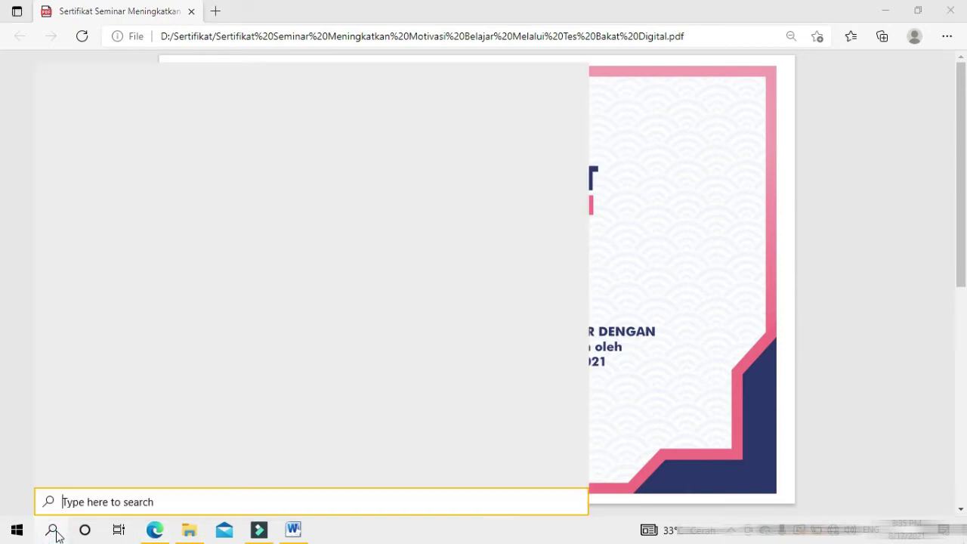
pyautogui.write('sni')
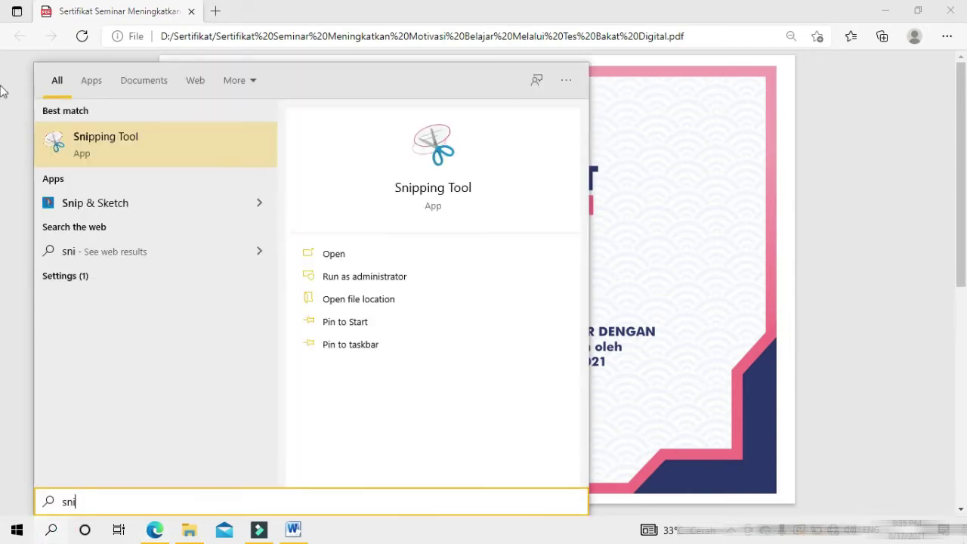
pyautogui.click(122, 146)
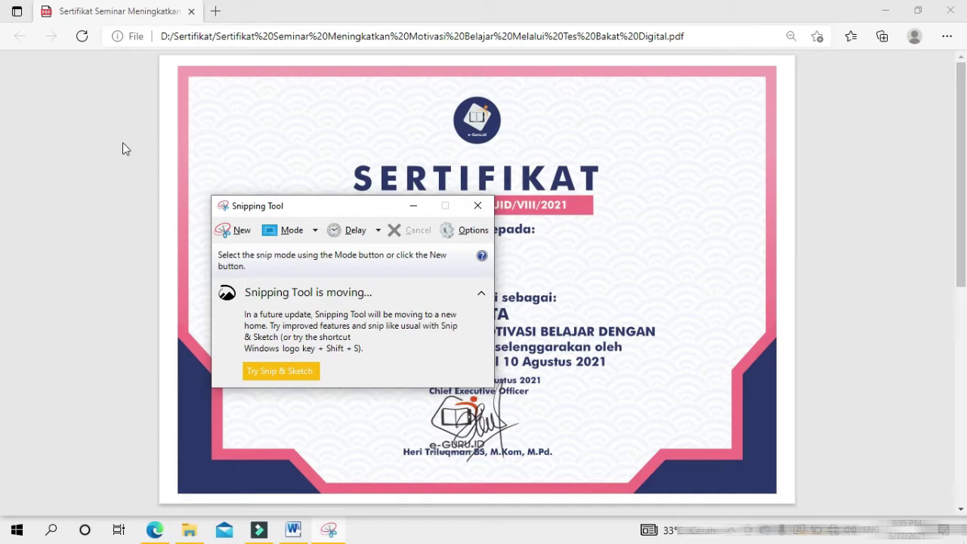
# - Start a new snip and drag a rectangle around the whole certificate page in Edge
pyautogui.click(238, 233)
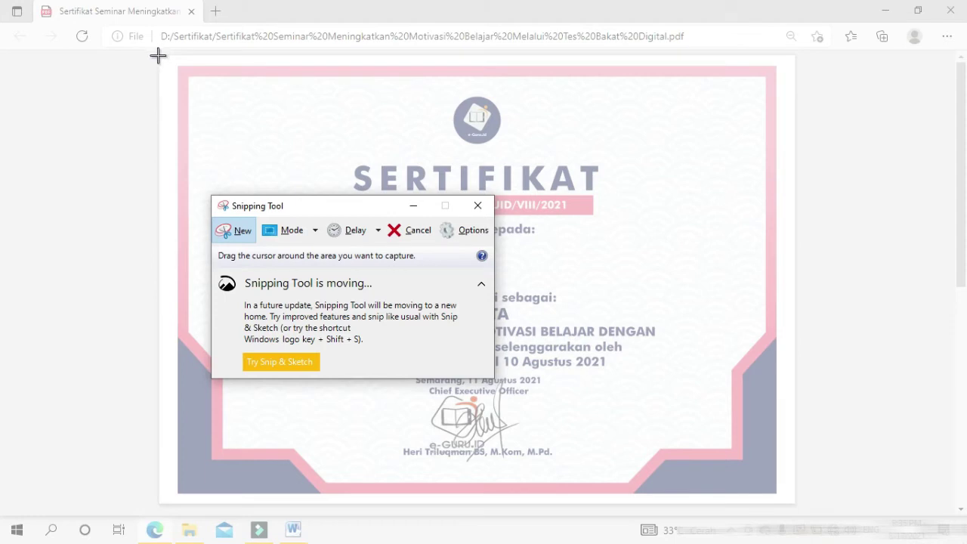
pyautogui.moveTo(158, 55); pyautogui.dragTo(158, 54)
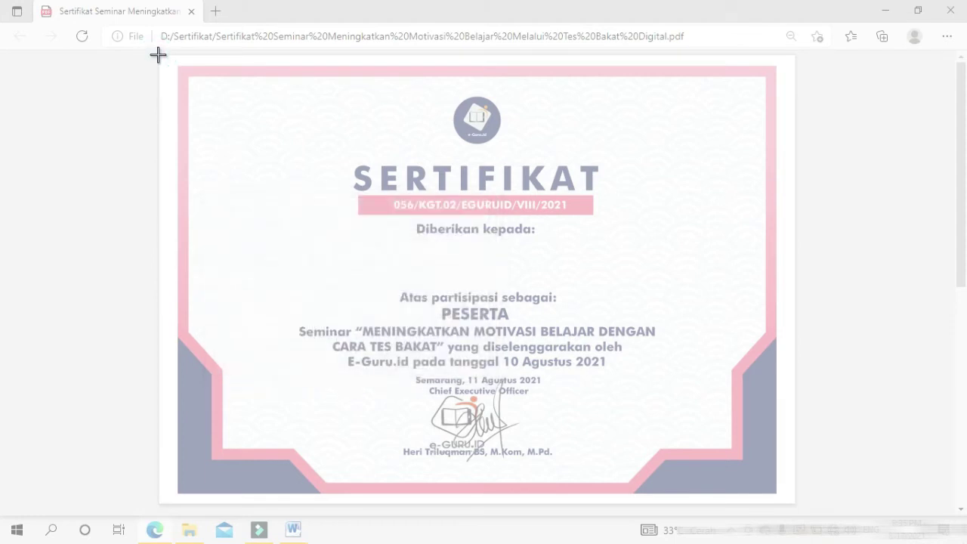
pyautogui.moveTo(158, 54); pyautogui.dragTo(356, 193)
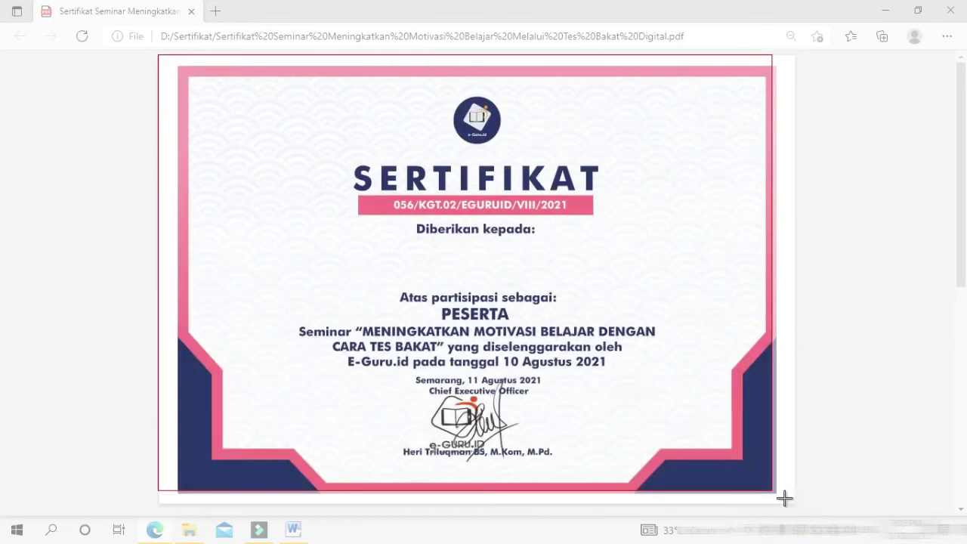
pyautogui.moveTo(634, 387); pyautogui.dragTo(796, 504)
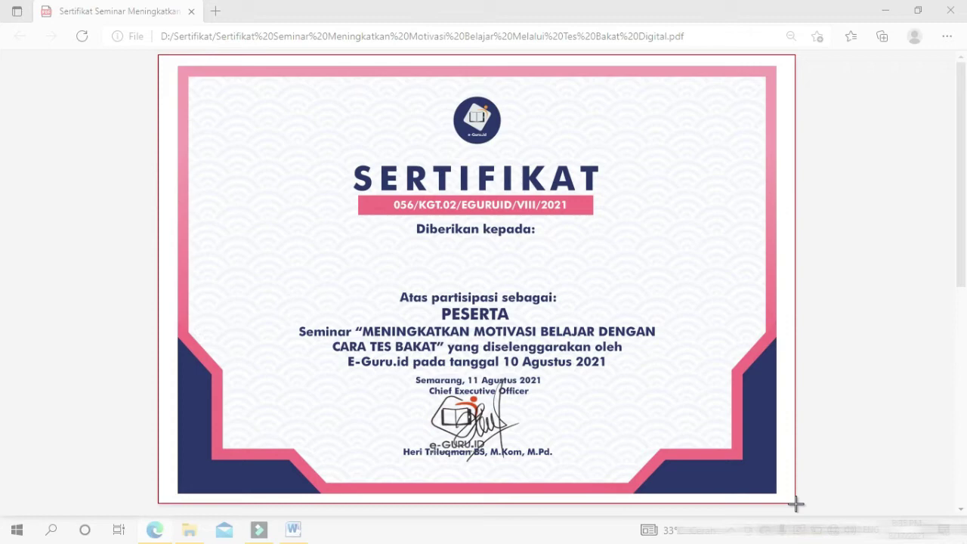
pyautogui.moveTo(796, 503); pyautogui.dragTo(797, 507)
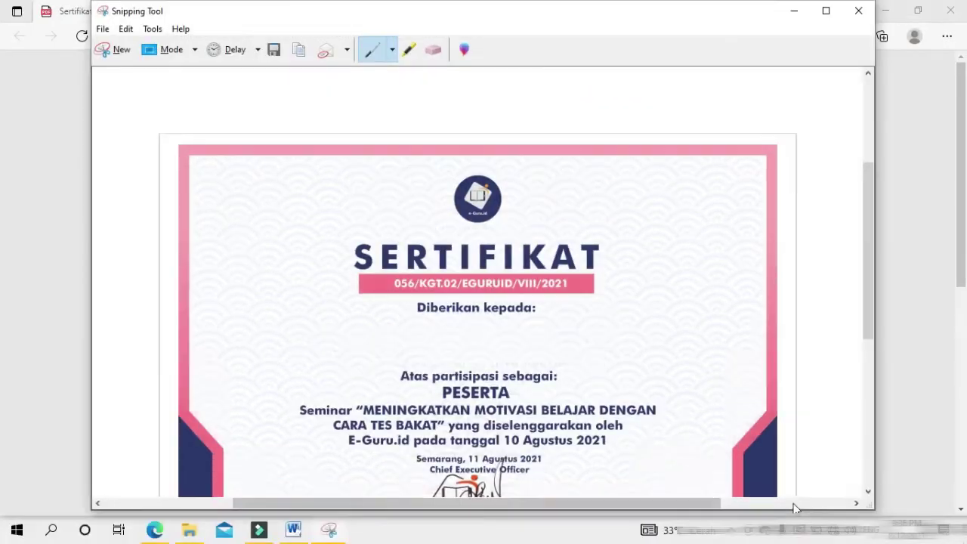
pyautogui.scroll(-1, 320, 173)
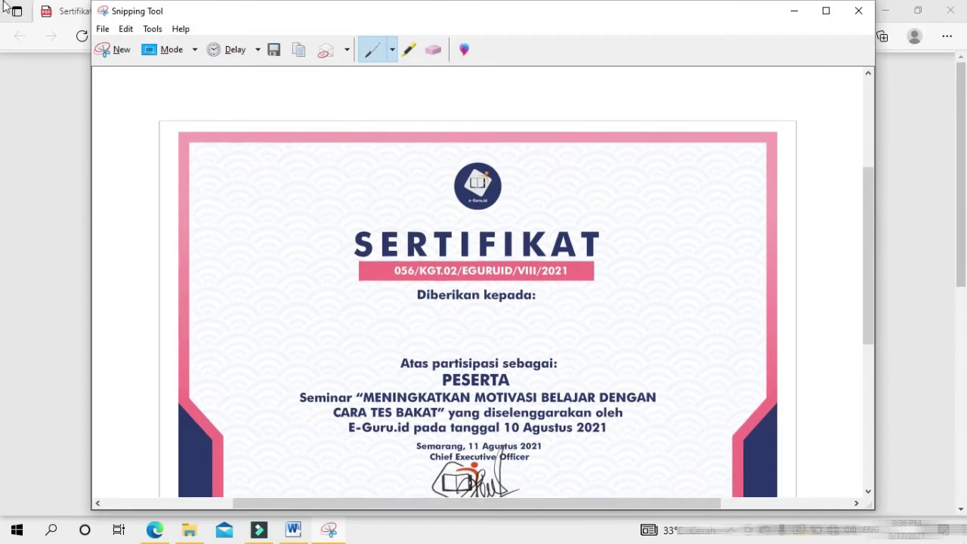
pyautogui.scroll(-1, 418, 194)
pyautogui.scroll(1, 252, 80)
pyautogui.scroll(-1, 443, 145)
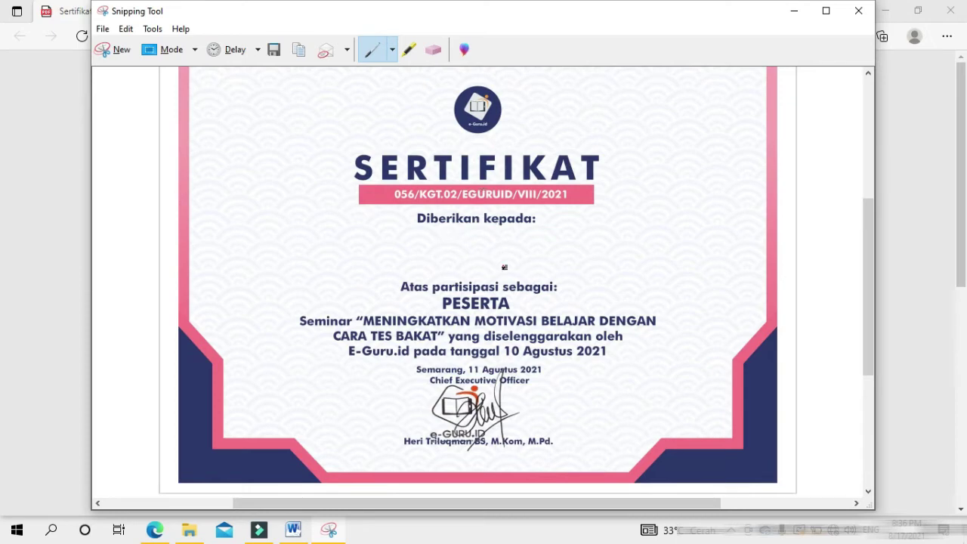
# - Paste the captured certificate screenshot into the Word document
pyautogui.click(299, 533)
pyautogui.click(320, 174)
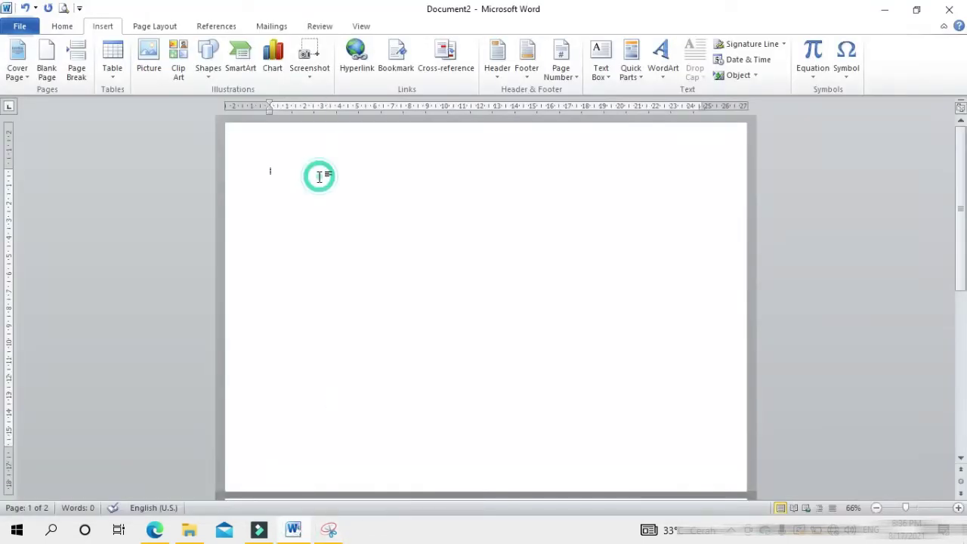
pyautogui.hotkey('ctrl', 'v')
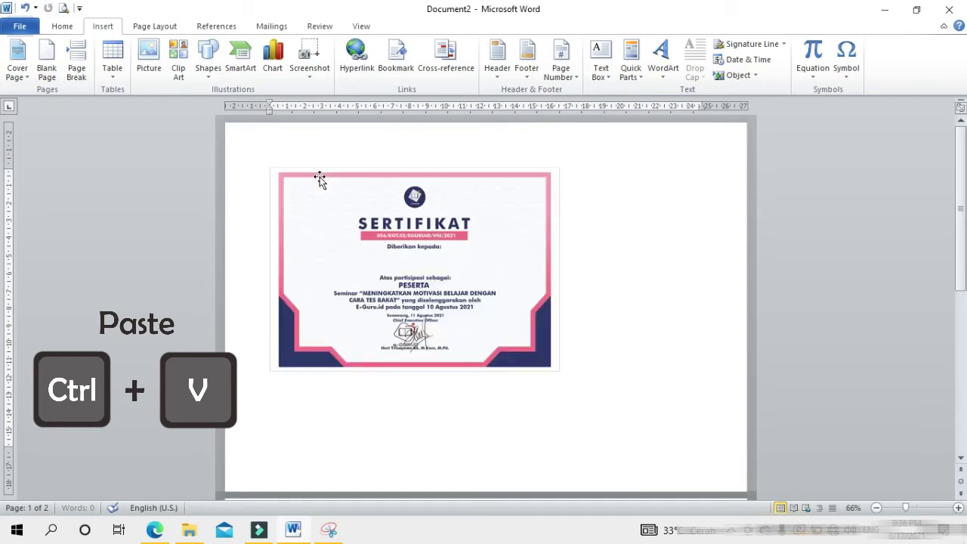
# - Set the pasted certificate picture's text wrapping to Behind Text
pyautogui.click(441, 255)
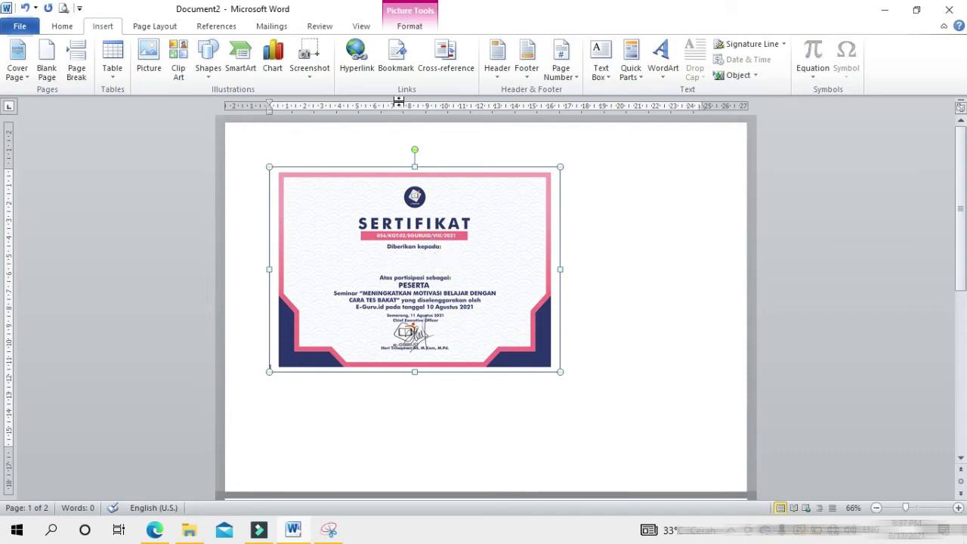
pyautogui.click(412, 30)
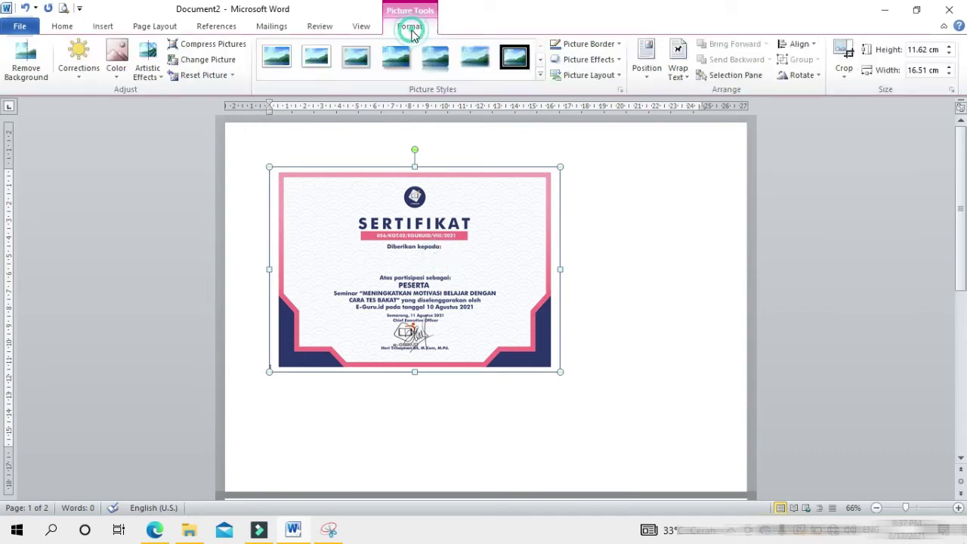
pyautogui.click(682, 79)
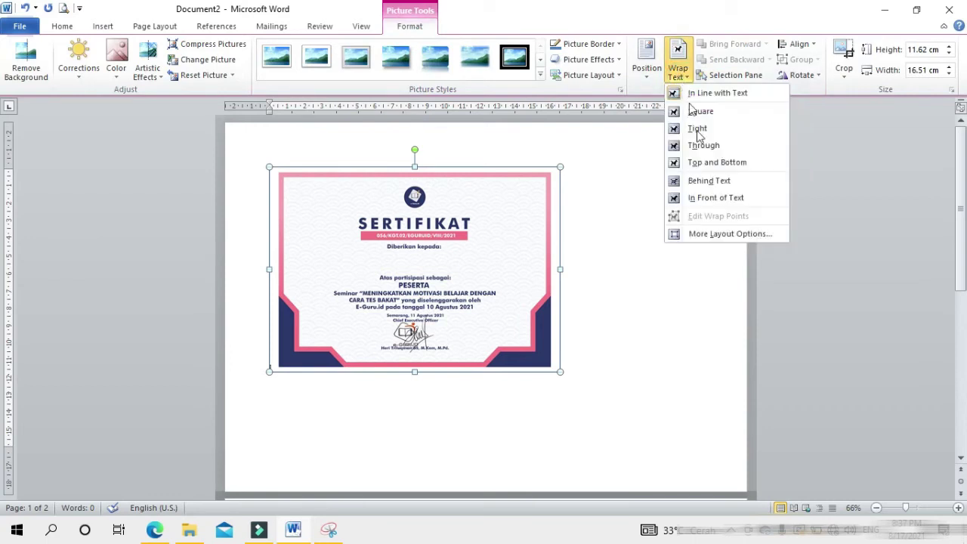
pyautogui.click(716, 185)
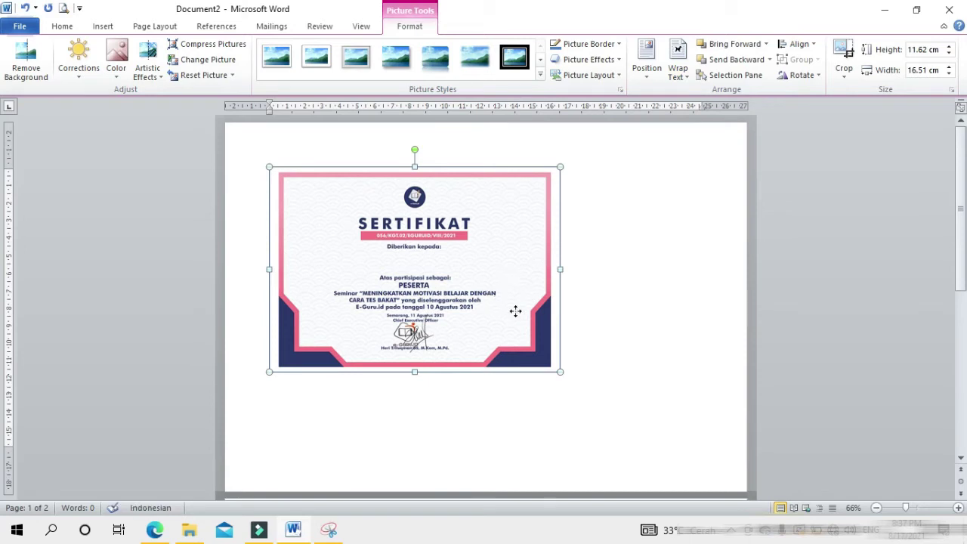
# - Move the certificate picture to the top-left corner and stretch it to 21.17 × 30.07 cm to fill page 1
pyautogui.moveTo(514, 309); pyautogui.dragTo(471, 266)
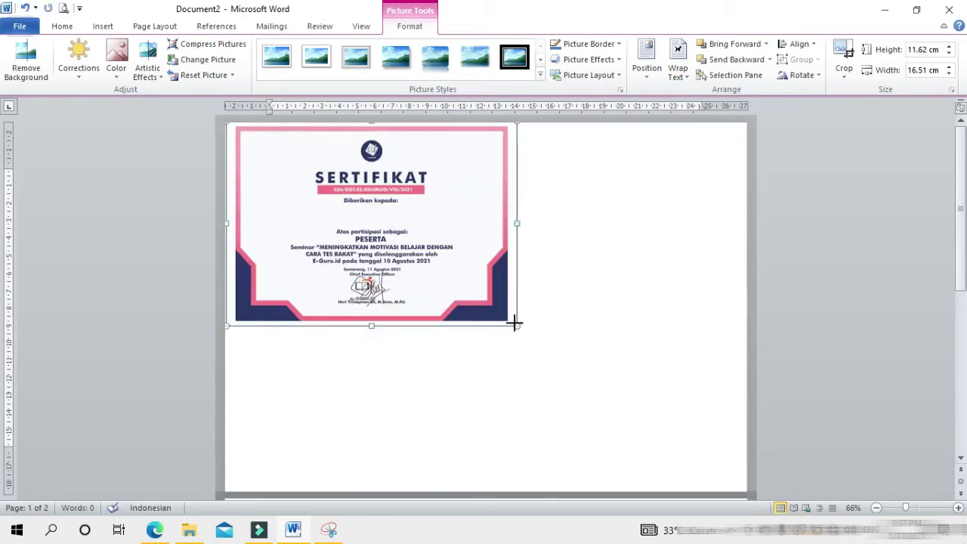
pyautogui.moveTo(517, 326); pyautogui.dragTo(731, 483)
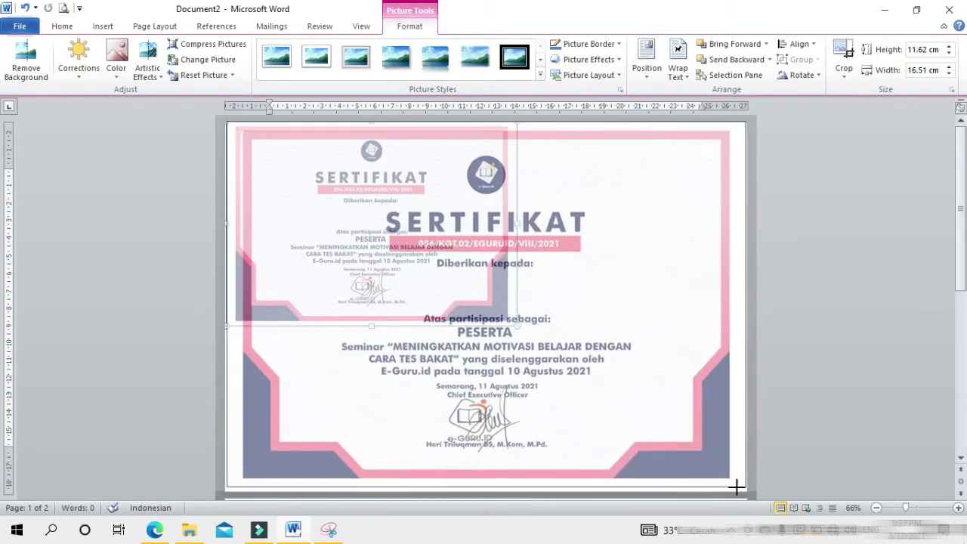
pyautogui.moveTo(731, 483); pyautogui.dragTo(741, 490)
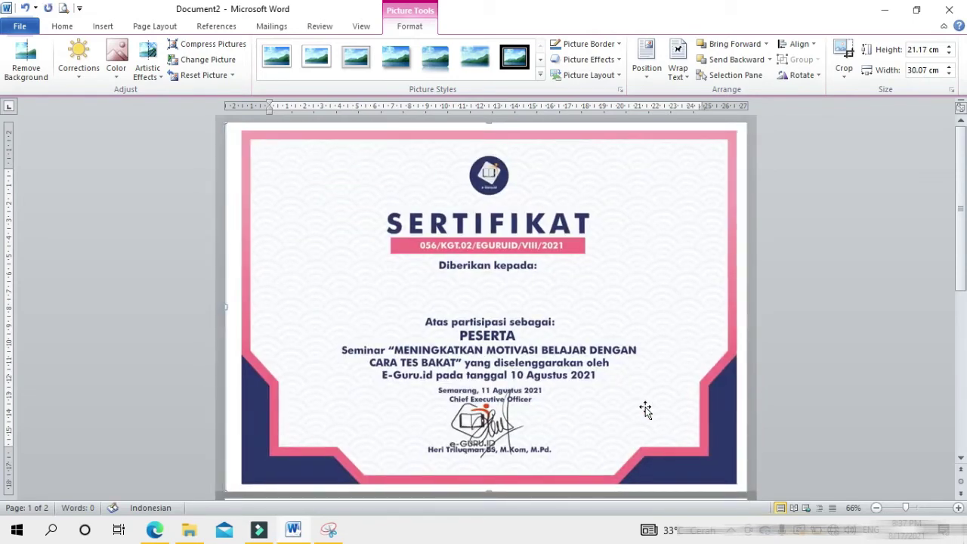
pyautogui.press('Left')
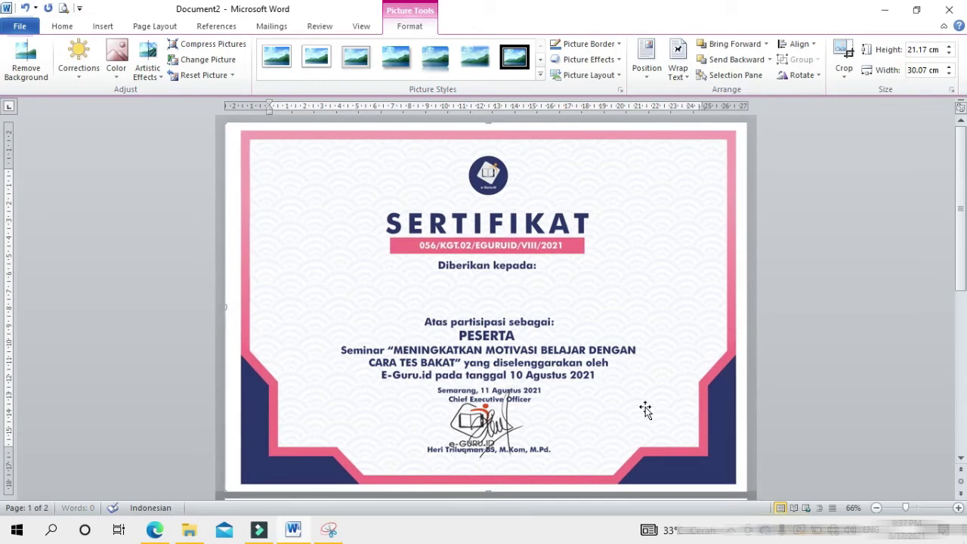
pyautogui.press('Left')
pyautogui.press('Left')
pyautogui.press('Left')
pyautogui.press('Left')
pyautogui.press('Left')
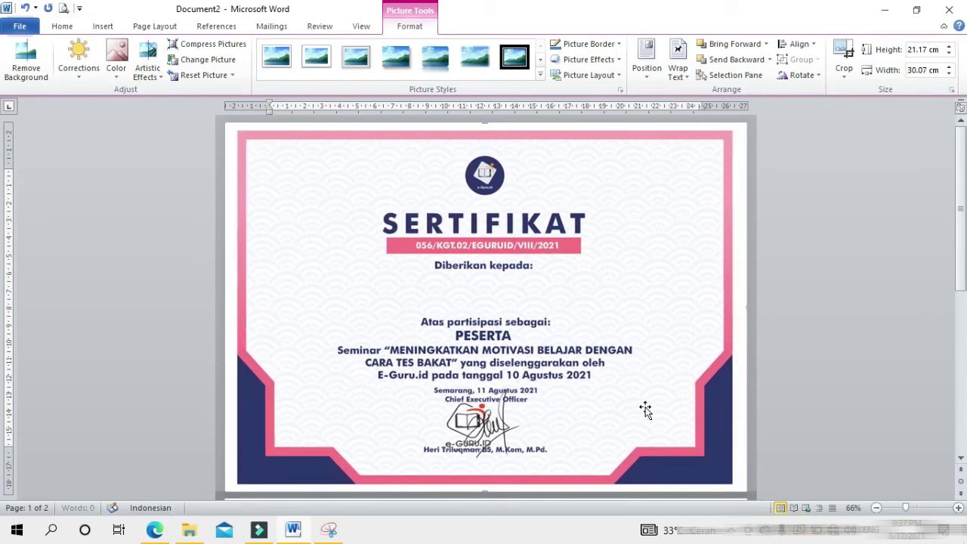
# - Nudge the picture up, zoom to 100%, and place the cursor on the blank second page
pyautogui.press('Up')
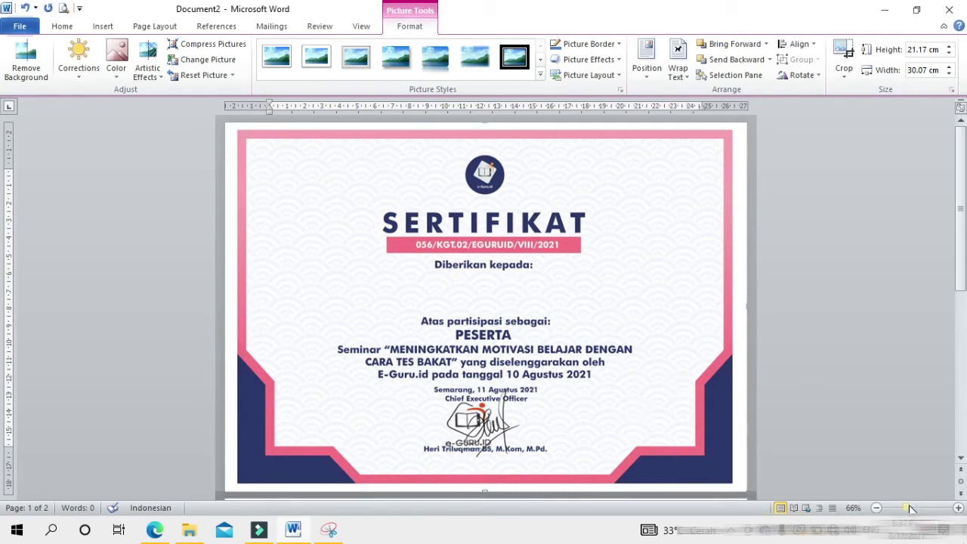
pyautogui.moveTo(909, 510)
pyautogui.mouseDown()
pyautogui.moveTo(928, 508)
pyautogui.moveTo(917, 508)
pyautogui.mouseUp()
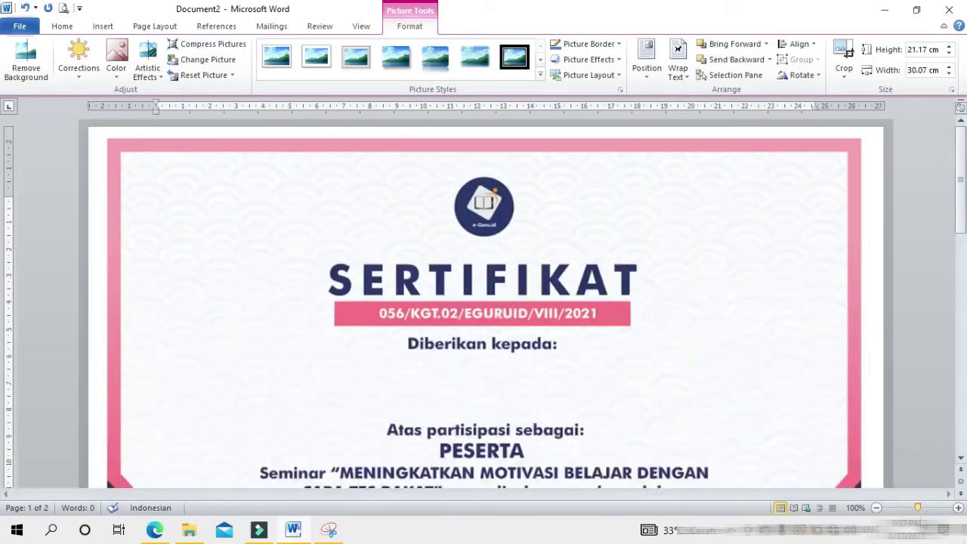
pyautogui.scroll(-3, 703, 390)
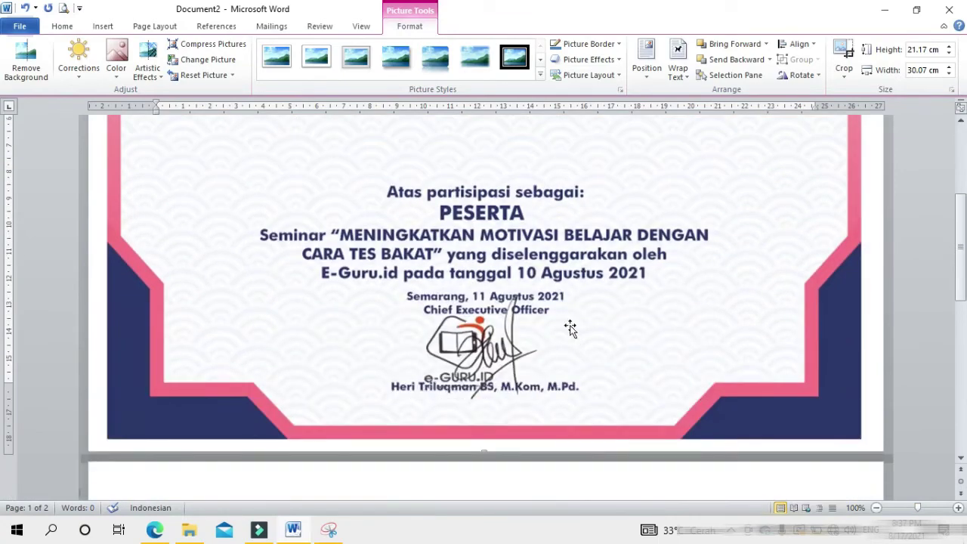
pyautogui.scroll(-5, 571, 327)
pyautogui.scroll(1, 383, 299)
pyautogui.scroll(-2, 389, 296)
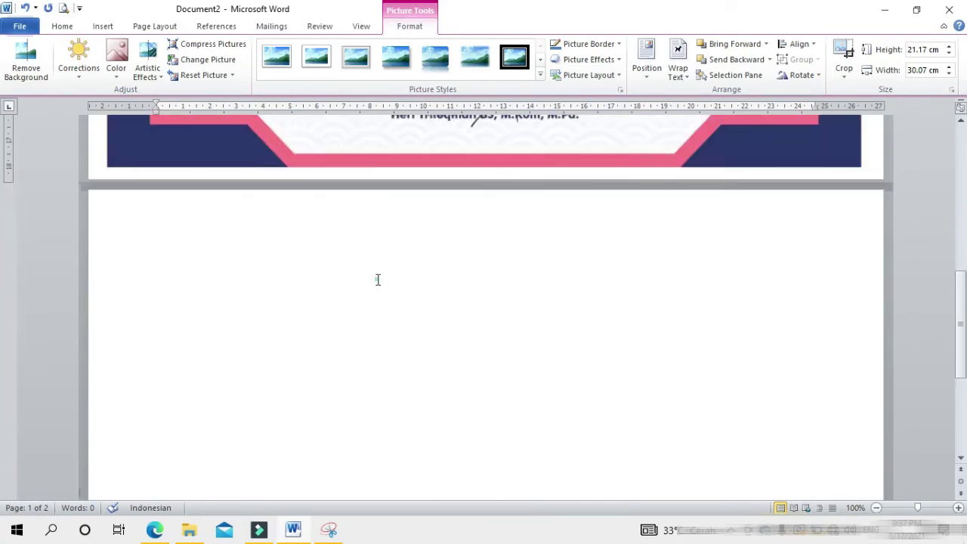
pyautogui.click(378, 279)
# - Show page 2 of the certificate PDF in Edge and capture it with Snipping Tool
pyautogui.click(154, 530)
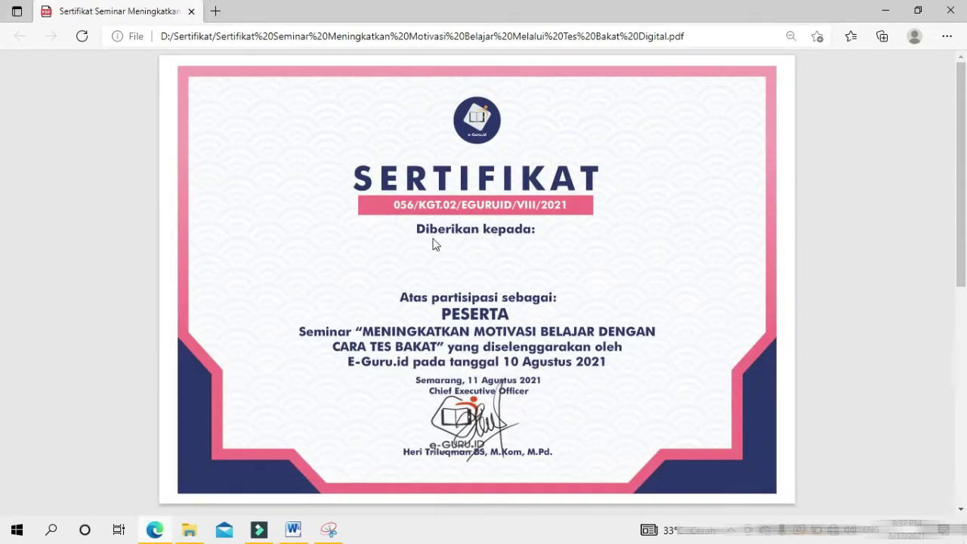
pyautogui.scroll(-5, 443, 215)
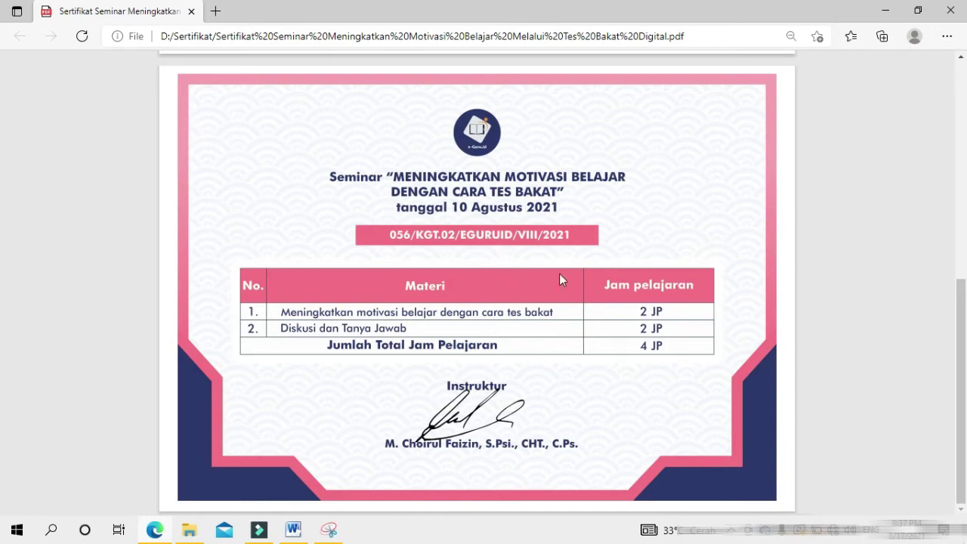
pyautogui.click(338, 536)
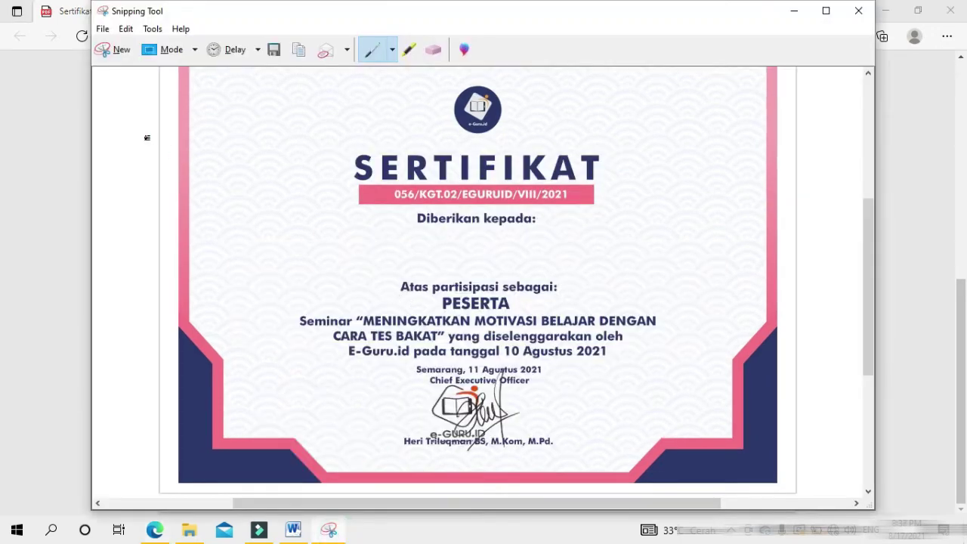
pyautogui.click(115, 50)
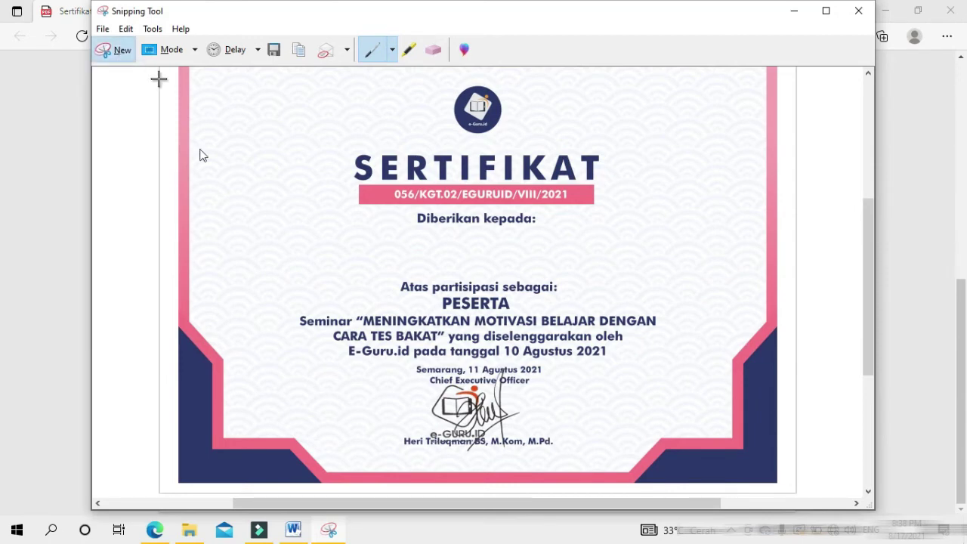
pyautogui.moveTo(158, 64)
pyautogui.mouseDown()
pyautogui.moveTo(805, 504)
pyautogui.moveTo(796, 509)
pyautogui.mouseUp()
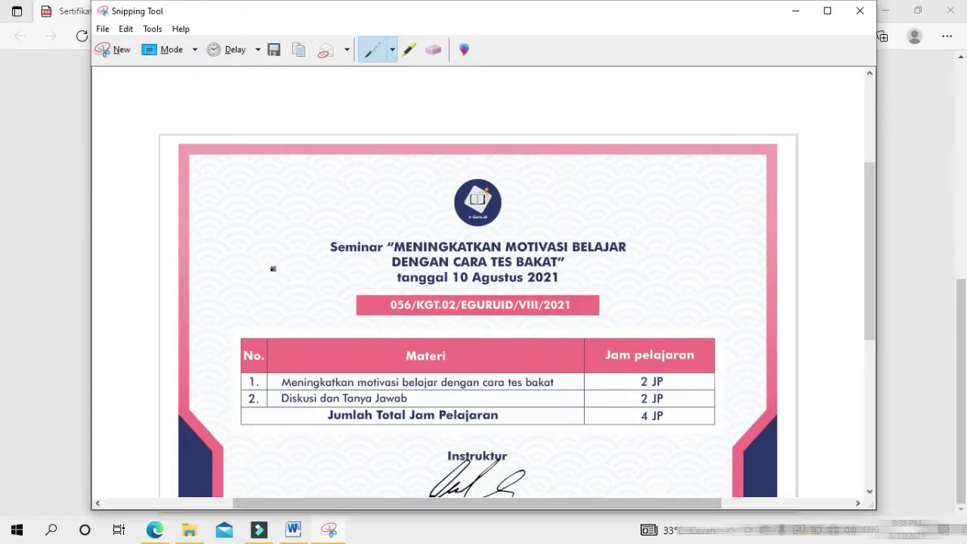
# - Recapture the whole materials-table page, then return to Word
pyautogui.scroll(-2, 620, 331)
pyautogui.scroll(-1, 668, 280)
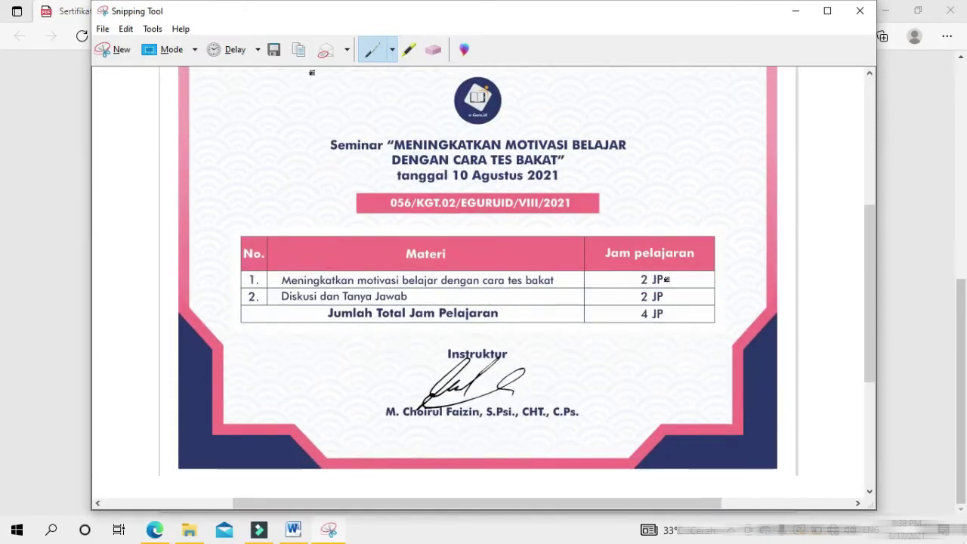
pyautogui.scroll(1, 214, 135)
pyautogui.scroll(1, 182, 110)
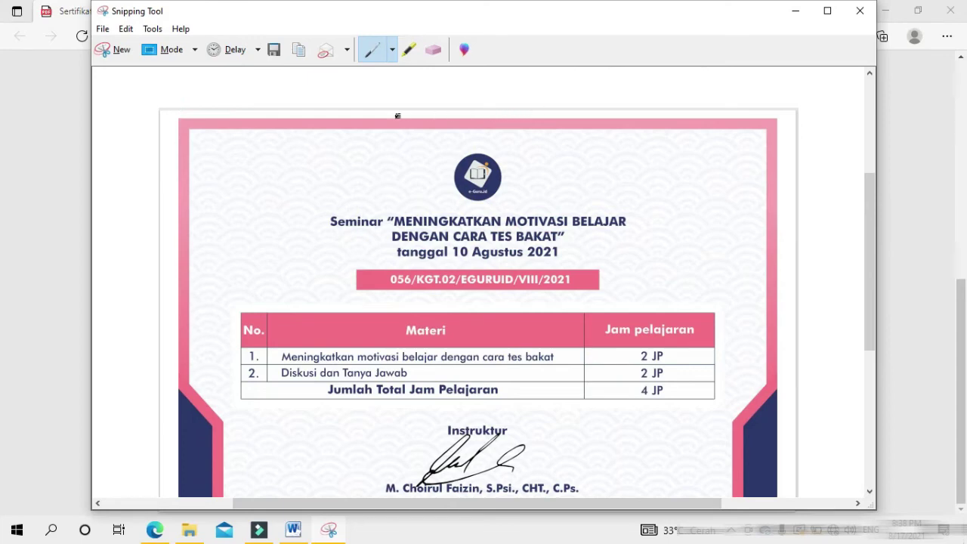
pyautogui.click(111, 55)
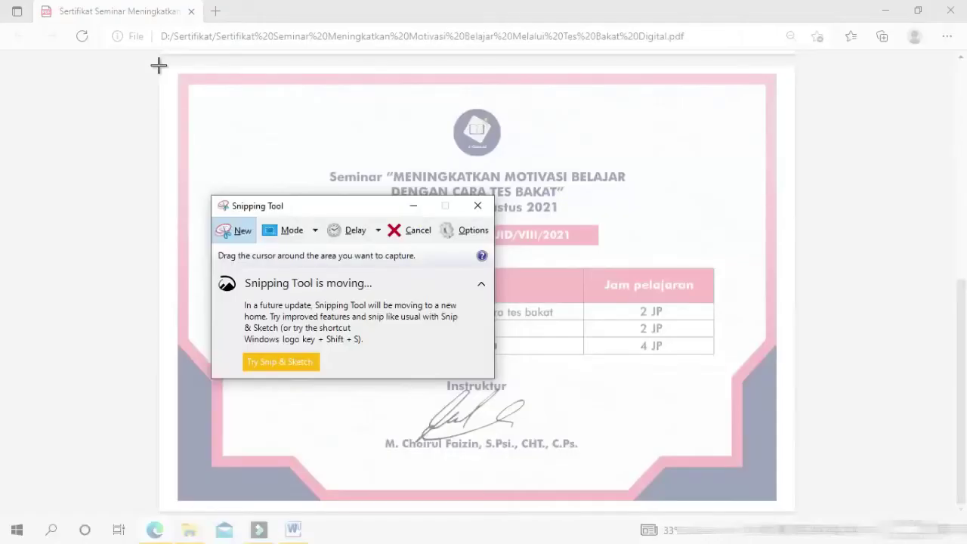
pyautogui.moveTo(159, 66); pyautogui.dragTo(794, 508)
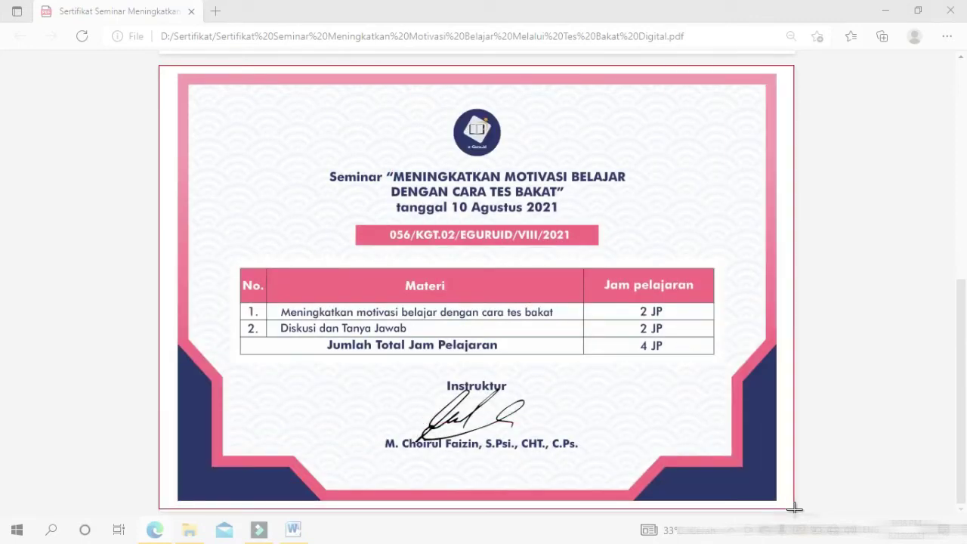
pyautogui.moveTo(794, 509); pyautogui.dragTo(793, 511)
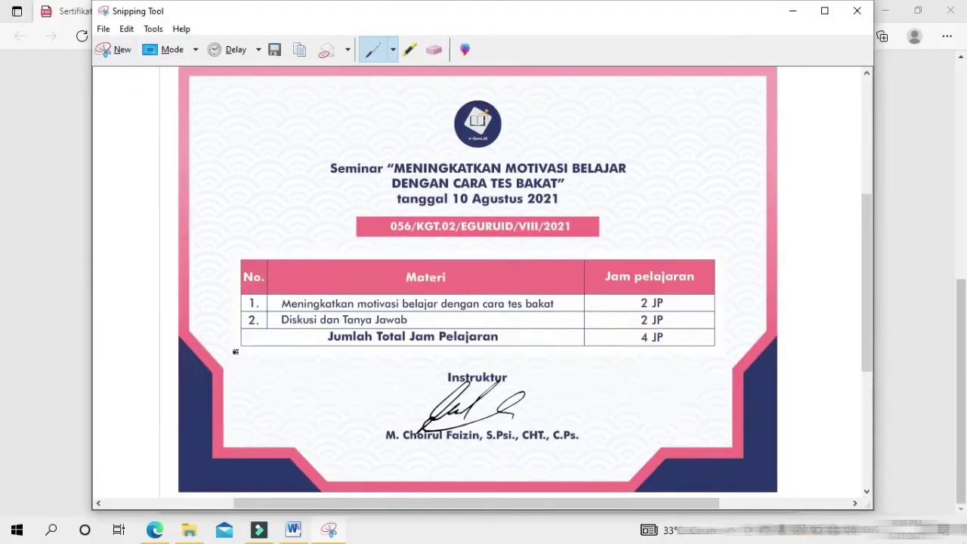
pyautogui.click(299, 533)
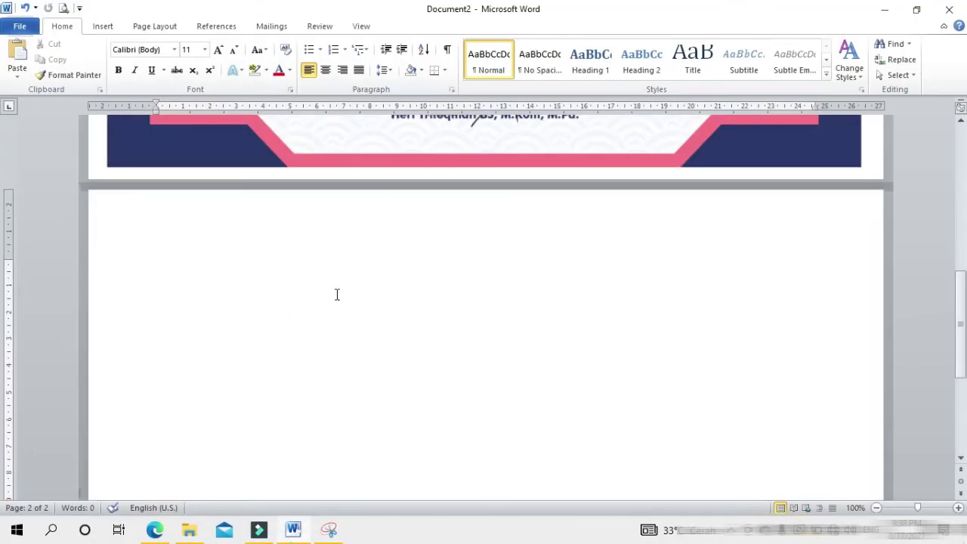
# - Paste the captured materials-table image onto page 2 and set its wrapping to Behind Text
pyautogui.click(265, 269)
pyautogui.hotkey('ctrl', 'v')
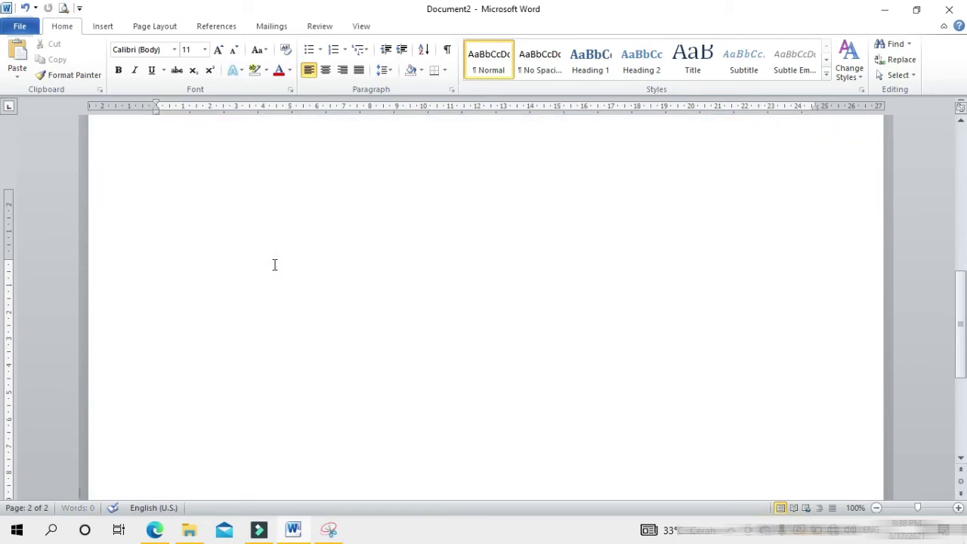
pyautogui.scroll(3, 349, 307)
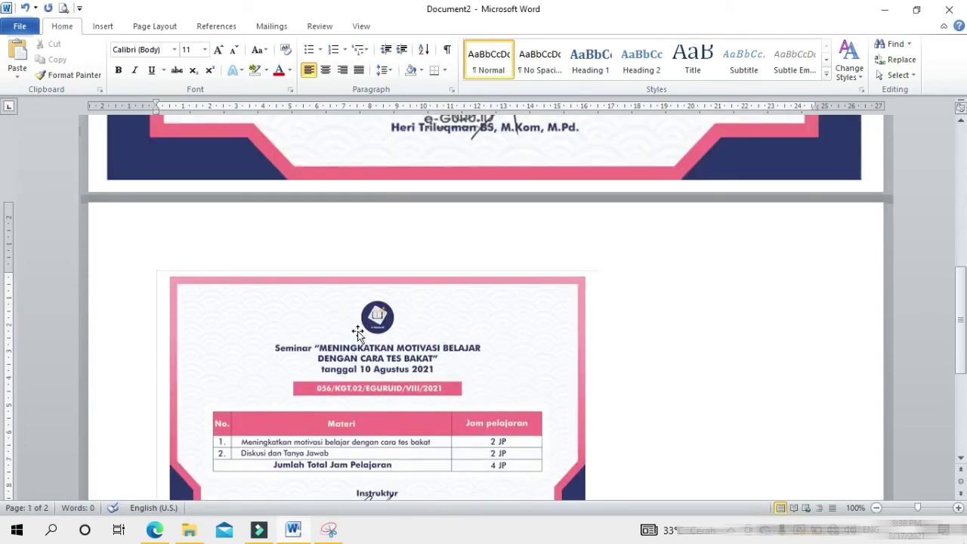
pyautogui.click(394, 342)
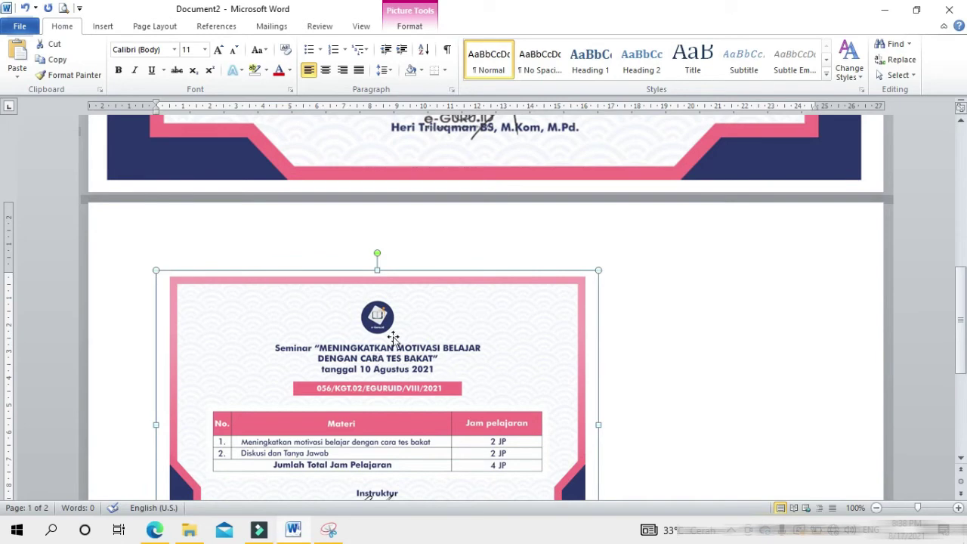
pyautogui.click(402, 27)
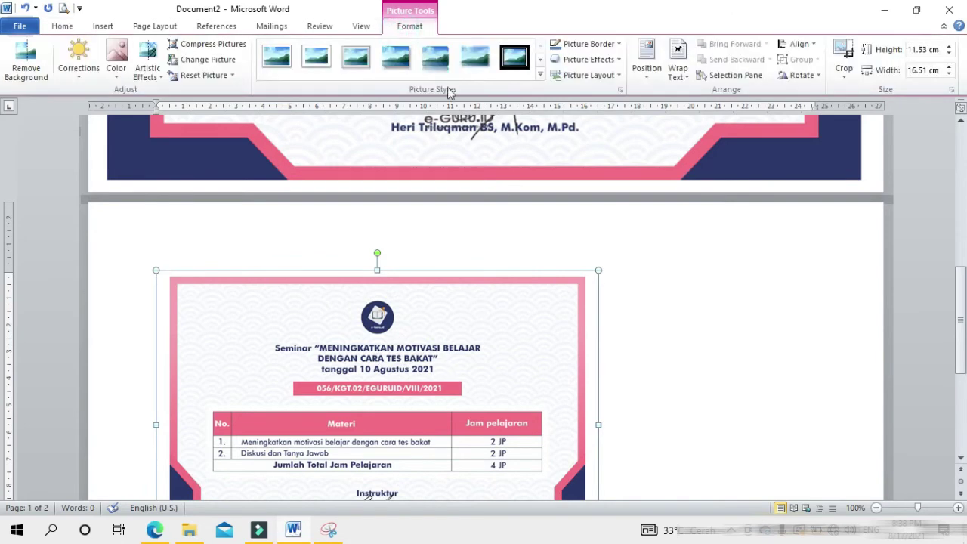
pyautogui.click(678, 76)
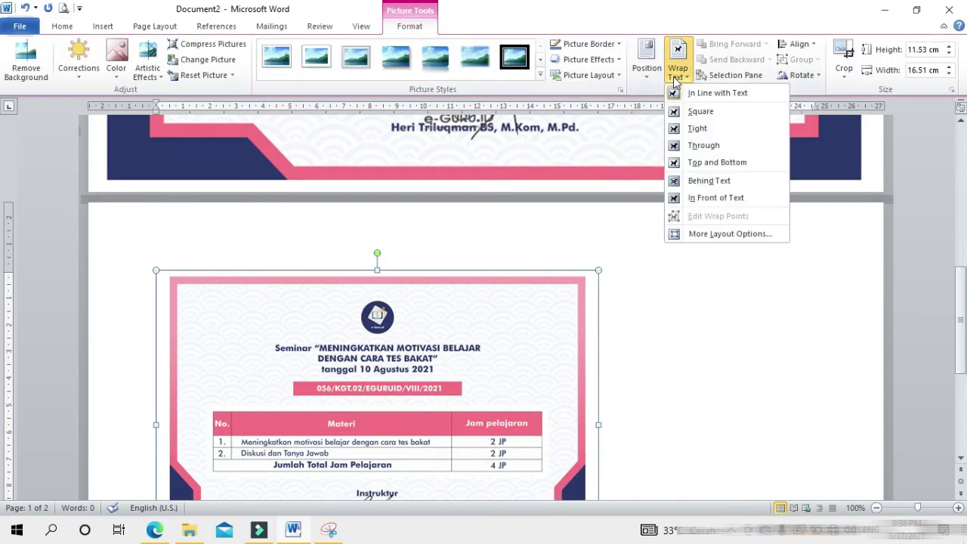
pyautogui.click(713, 184)
# - Move the image to page 2's top-left and enlarge it to 21.01 × 30.07 cm
pyautogui.moveTo(352, 377); pyautogui.dragTo(292, 321)
pyautogui.scroll(-5, 334, 328)
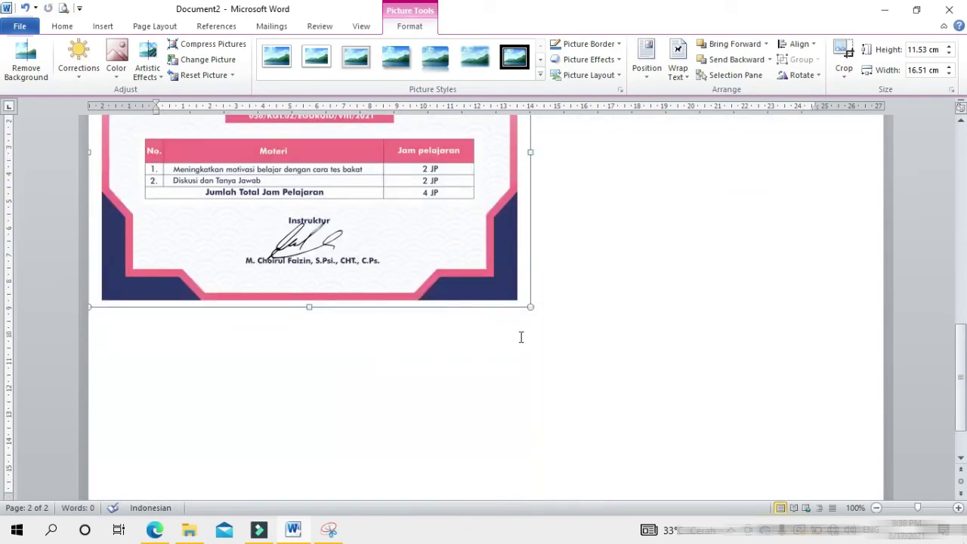
pyautogui.scroll(-2, 537, 270)
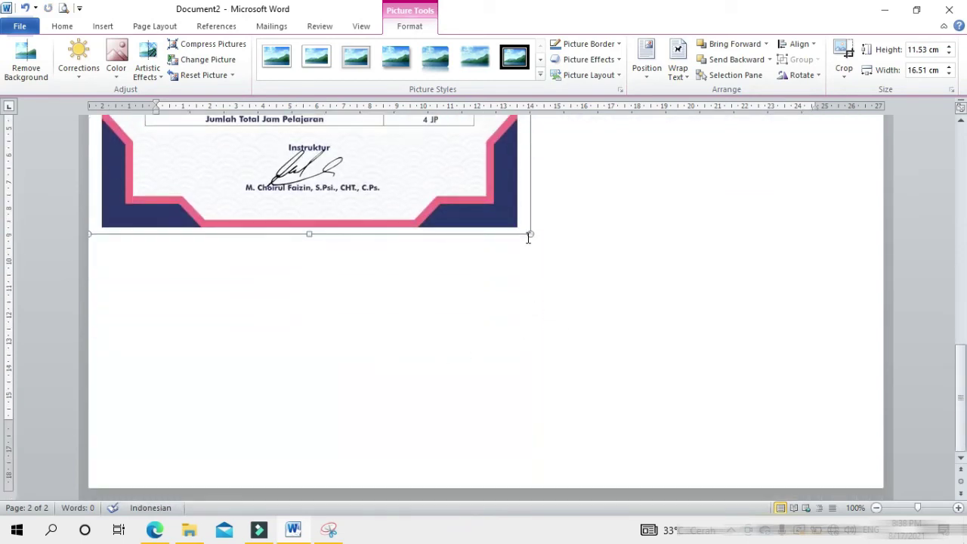
pyautogui.moveTo(530, 235); pyautogui.dragTo(860, 474)
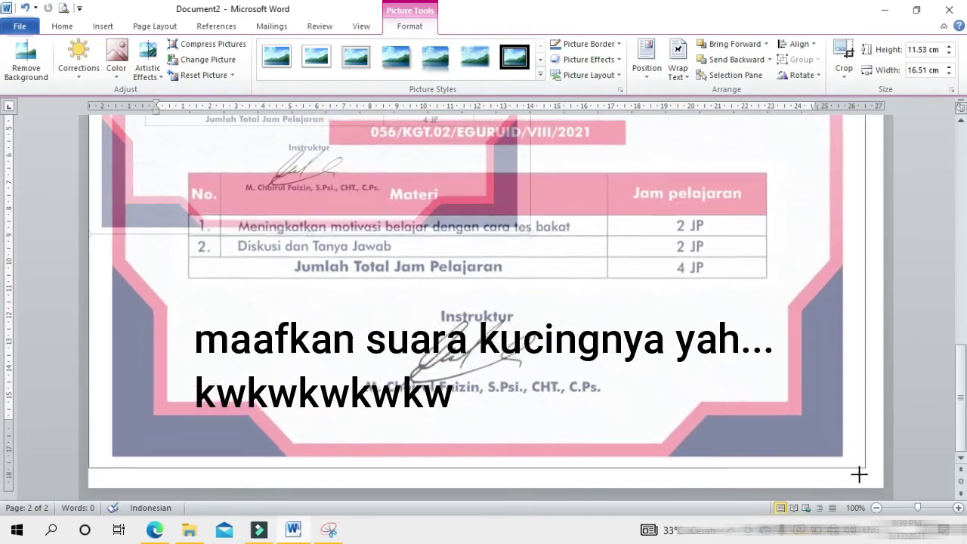
pyautogui.moveTo(860, 474); pyautogui.dragTo(871, 478)
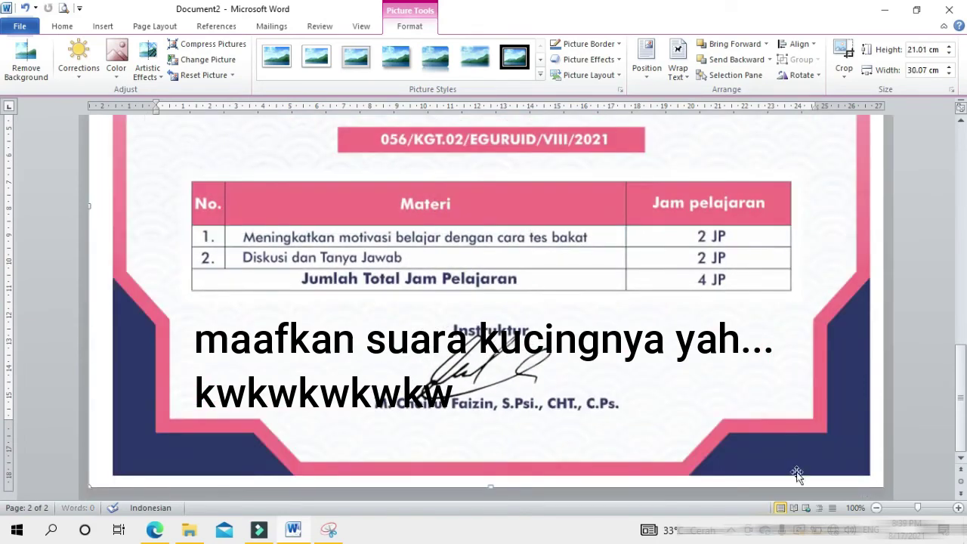
pyautogui.scroll(6, 596, 408)
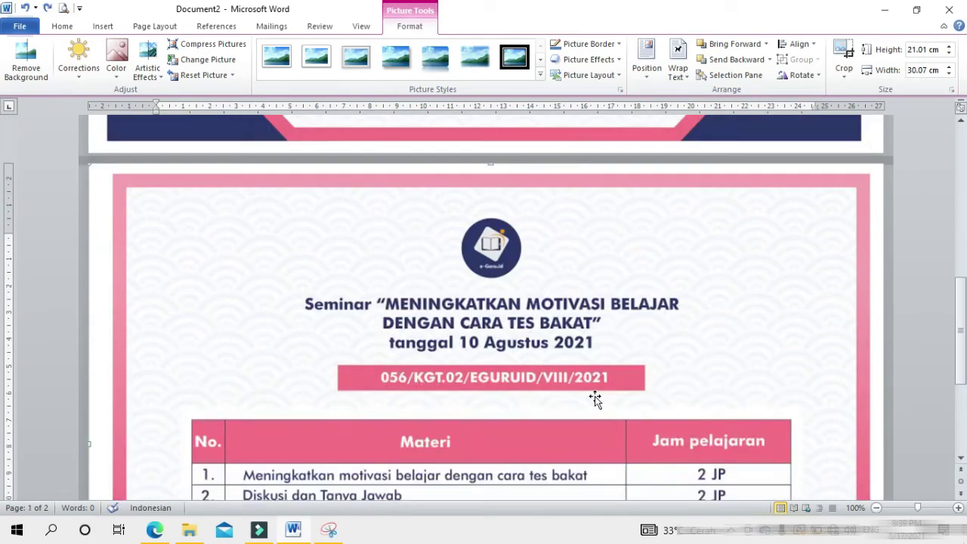
# - Deselect the page 2 image and go back to the certificate picture on page 1
pyautogui.click(920, 294)
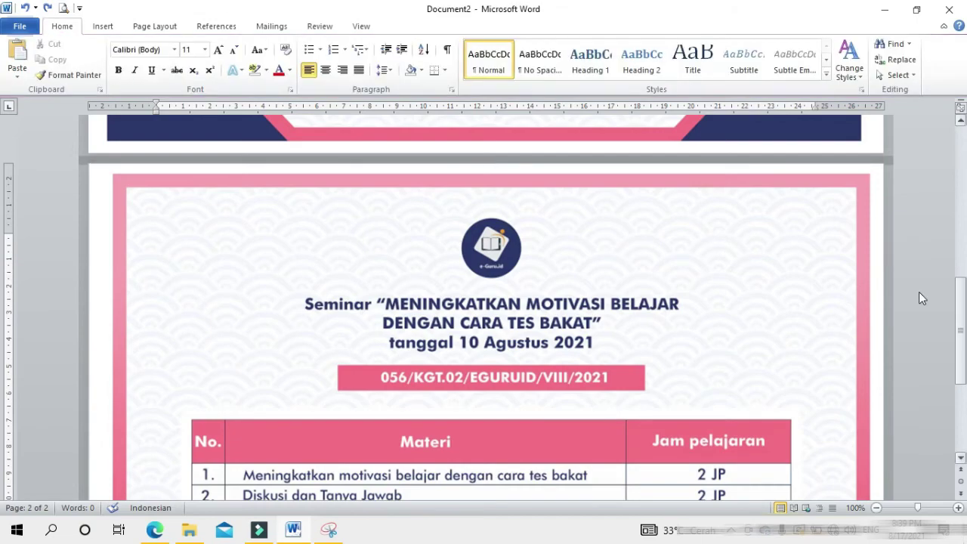
pyautogui.scroll(6, 669, 338)
pyautogui.scroll(-9, 596, 229)
pyautogui.scroll(-3, 596, 228)
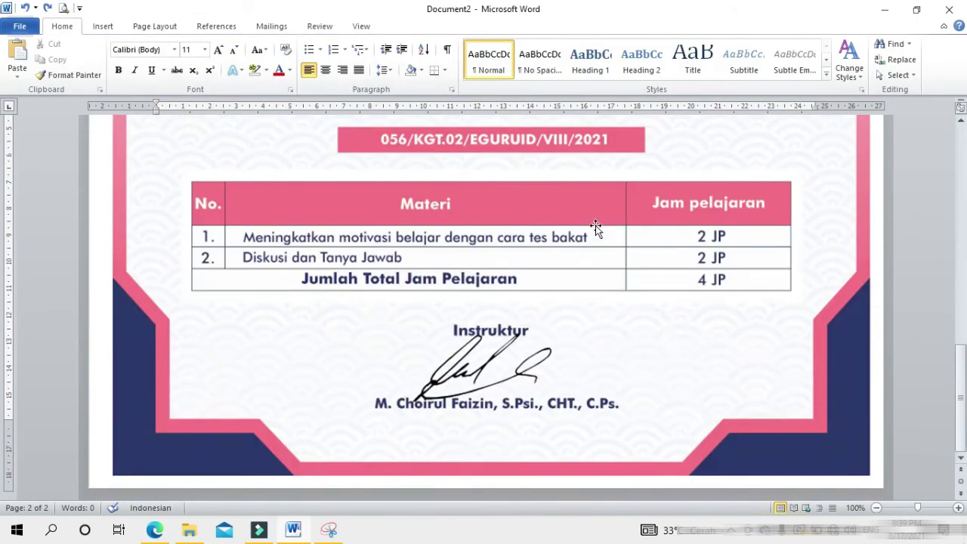
pyautogui.scroll(4, 596, 224)
pyautogui.scroll(2, 594, 222)
pyautogui.scroll(5, 588, 237)
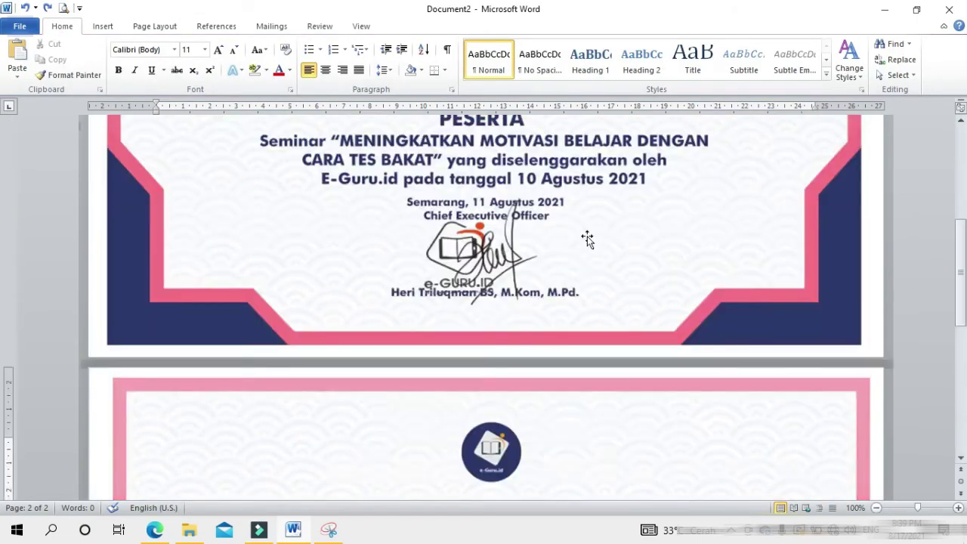
pyautogui.scroll(6, 485, 337)
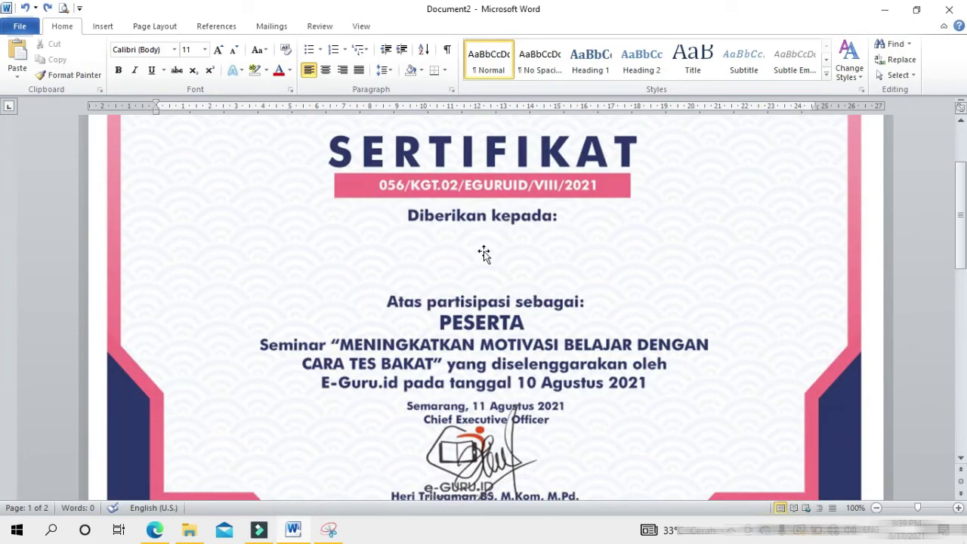
pyautogui.click(459, 265)
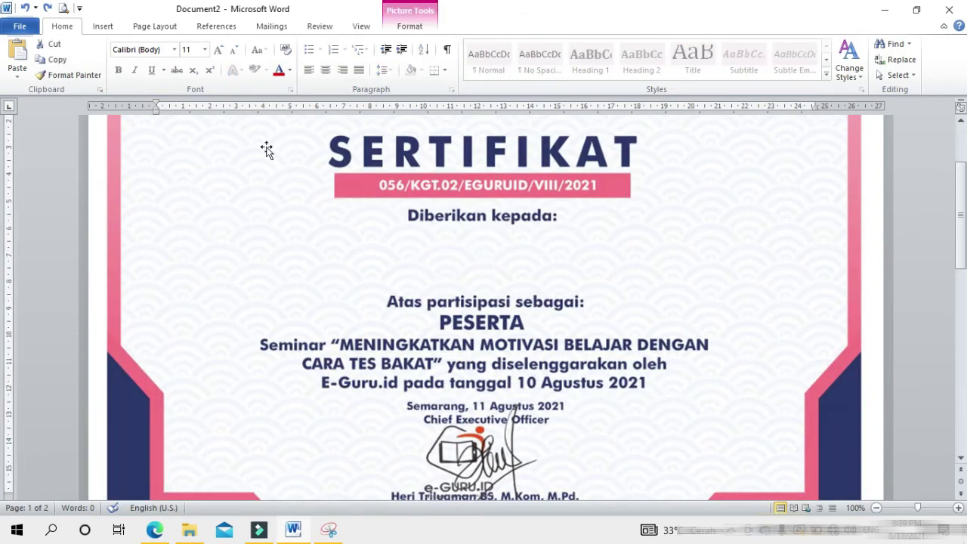
# - On the Insert tab, glance at the WordArt gallery, then open the Shapes gallery
pyautogui.click(102, 27)
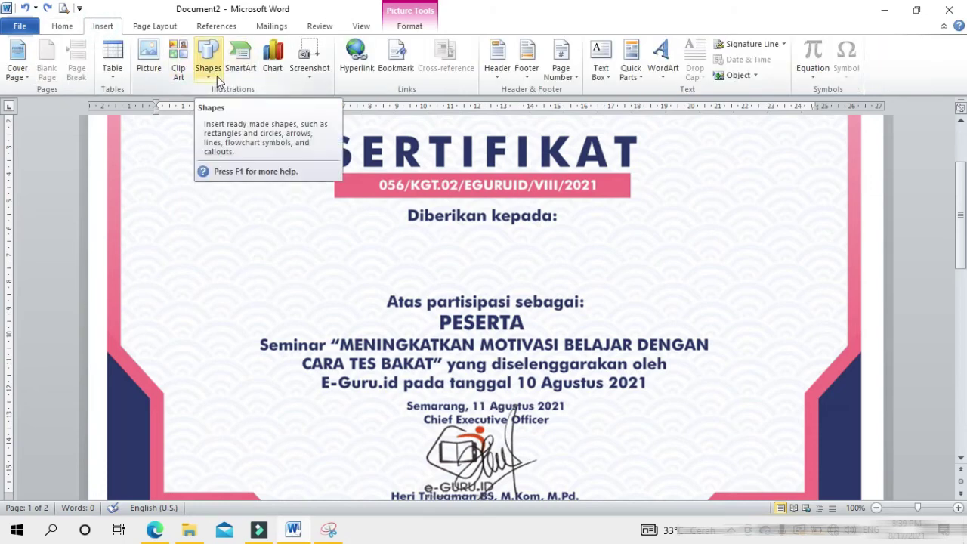
pyautogui.click(668, 85)
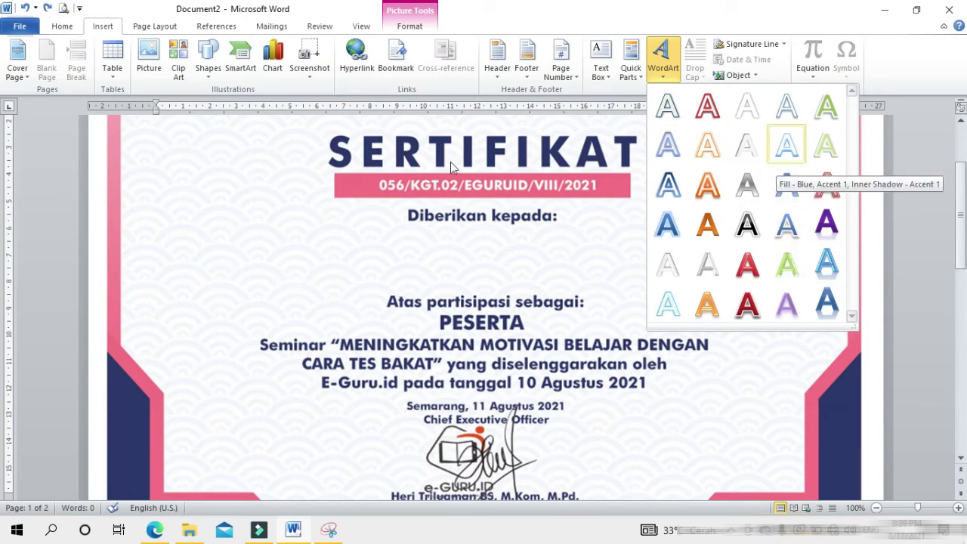
pyautogui.click(206, 74)
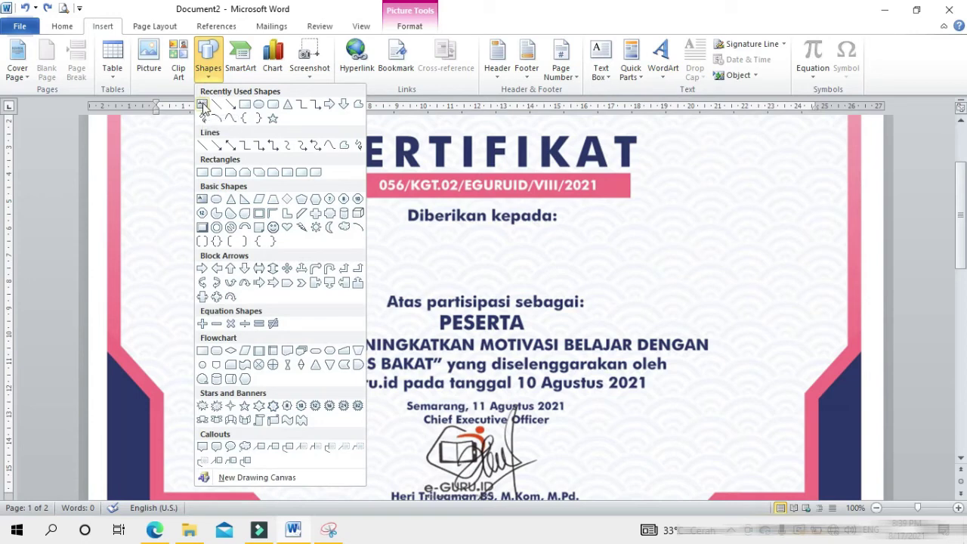
# - Draw a text box just below "Diberikan kepada:" on page 1
pyautogui.click(202, 106)
pyautogui.moveTo(322, 226)
pyautogui.mouseDown()
pyautogui.moveTo(560, 280)
pyautogui.moveTo(643, 264)
pyautogui.mouseUp()
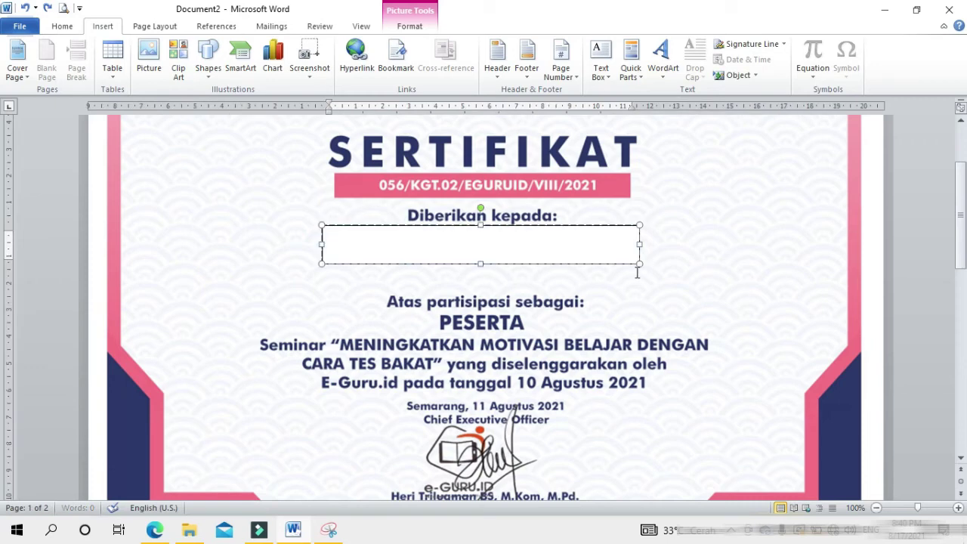
pyautogui.click(547, 271)
pyautogui.moveTo(547, 270); pyautogui.dragTo(546, 284)
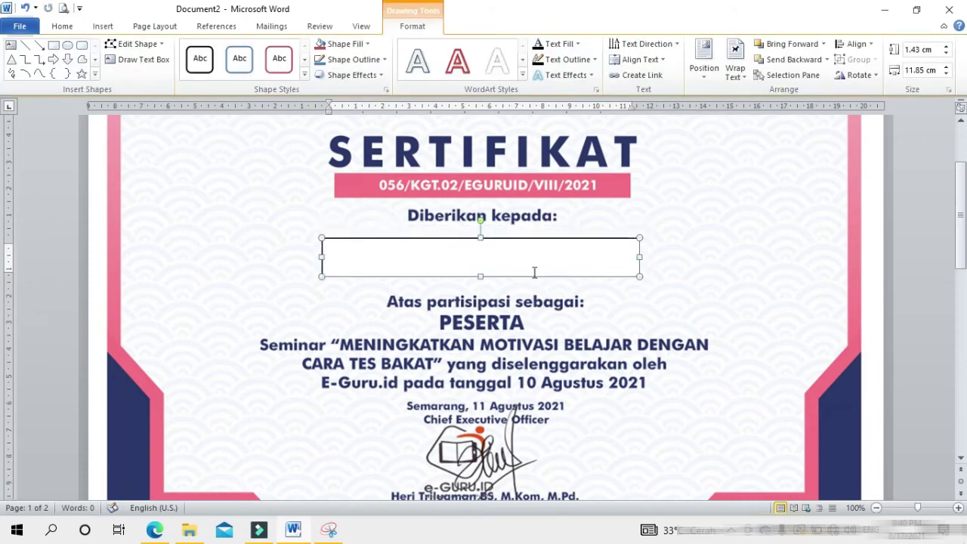
# - Type the recipient's full name and degree into the text box and select it
pyautogui.click(527, 263)
pyautogui.write('A.')
pyautogui.press('BackSpace')
pyautogui.write('ndi')
pyautogui.write(' Arfiani Asmar, S.Pd.')
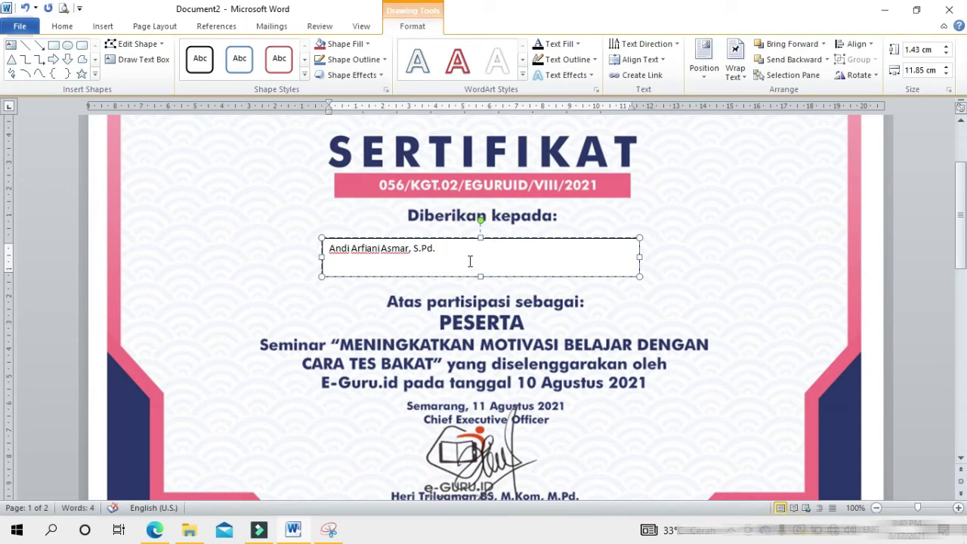
pyautogui.moveTo(474, 253); pyautogui.dragTo(317, 242)
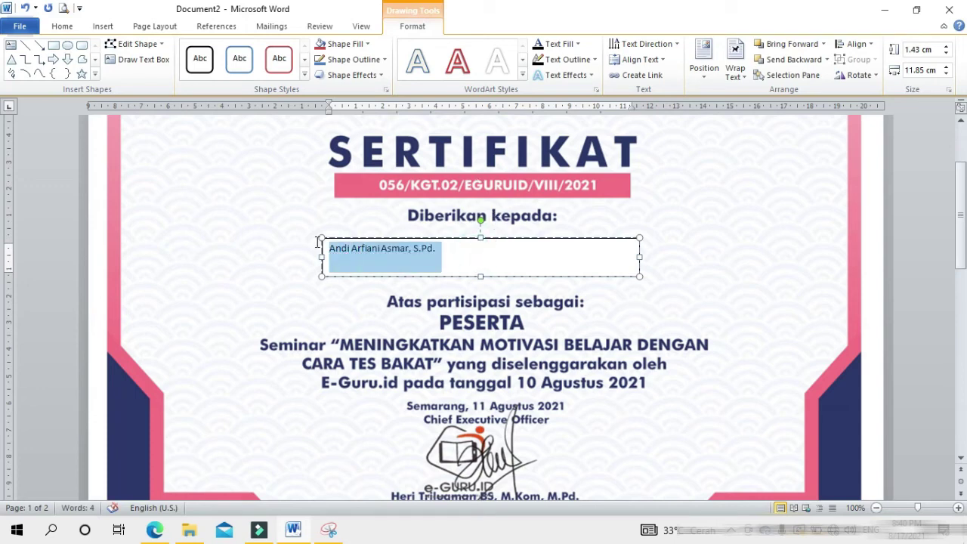
pyautogui.click(61, 30)
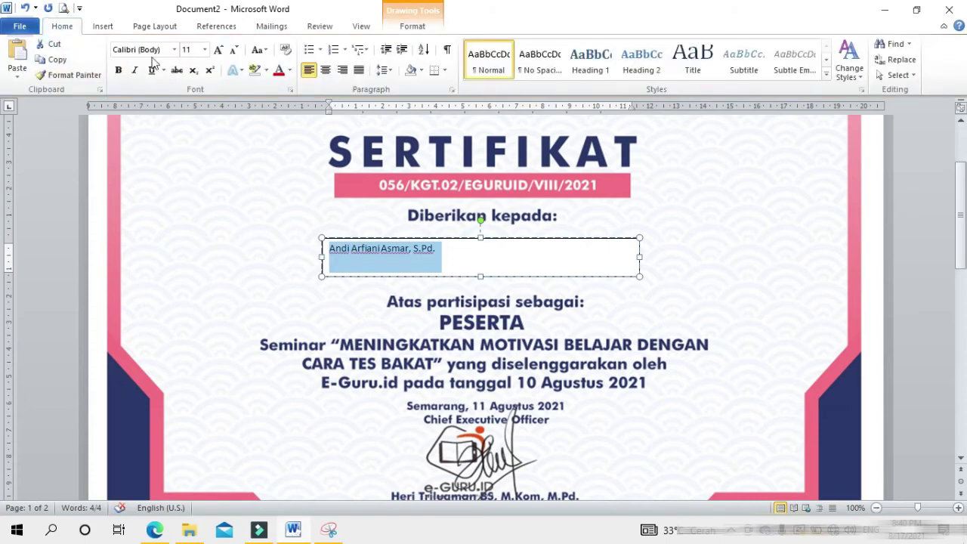
pyautogui.click(175, 50)
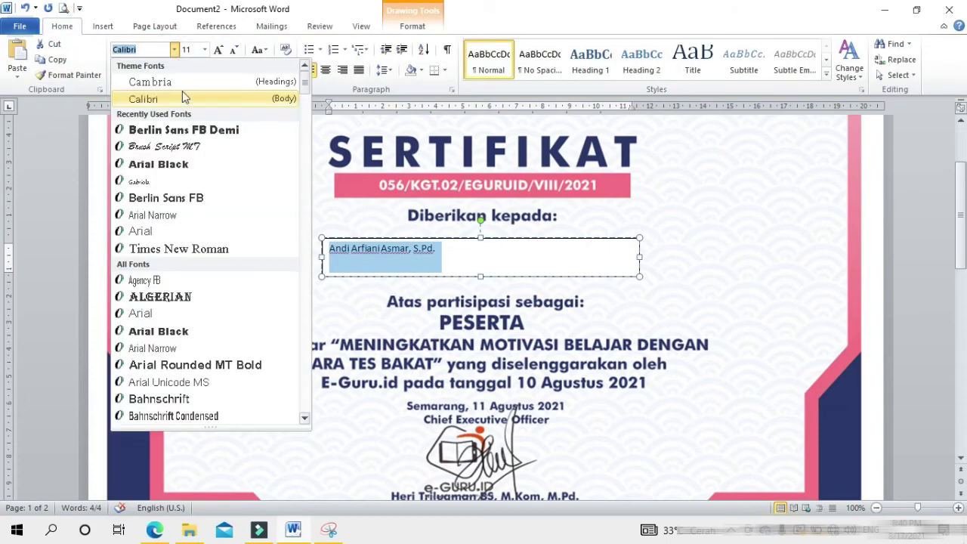
# - Format the name in Arial Black 22 pt, centre it, and shift the box slightly left
pyautogui.click(201, 166)
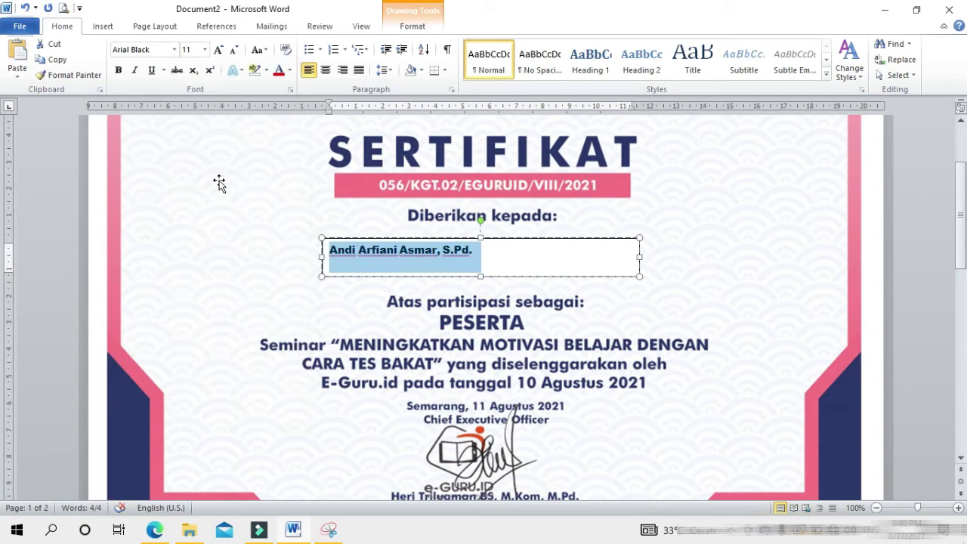
pyautogui.click(219, 50)
pyautogui.click(218, 51)
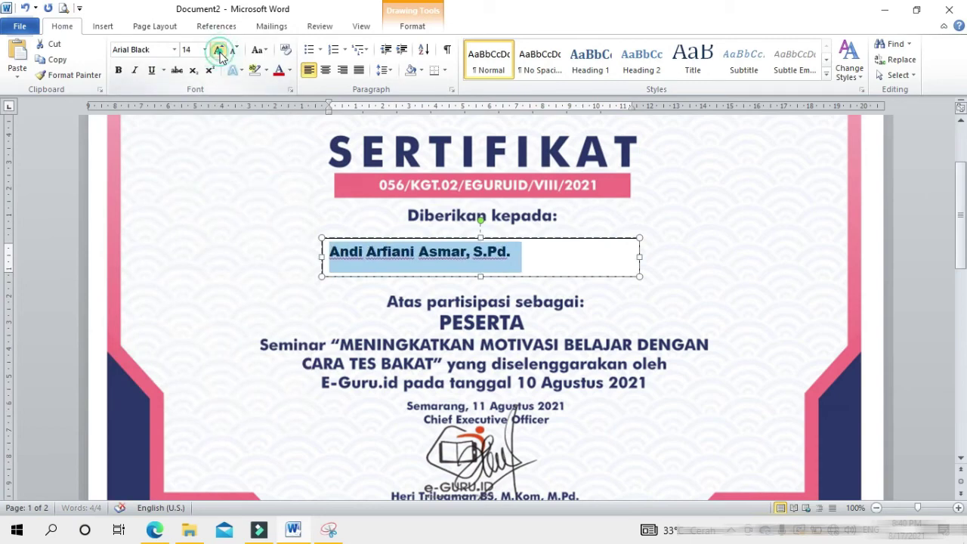
pyautogui.click(219, 51)
pyautogui.click(219, 51)
pyautogui.click(218, 51)
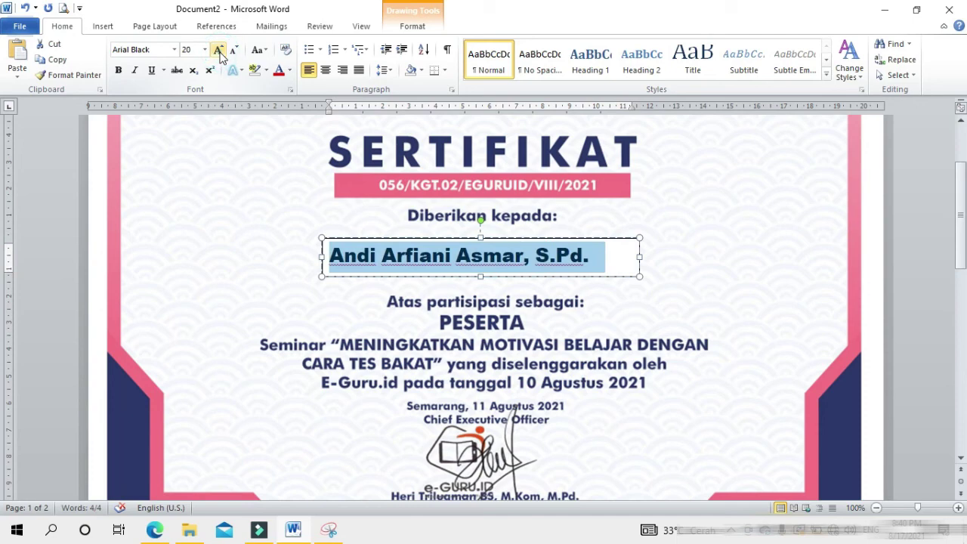
pyautogui.click(219, 51)
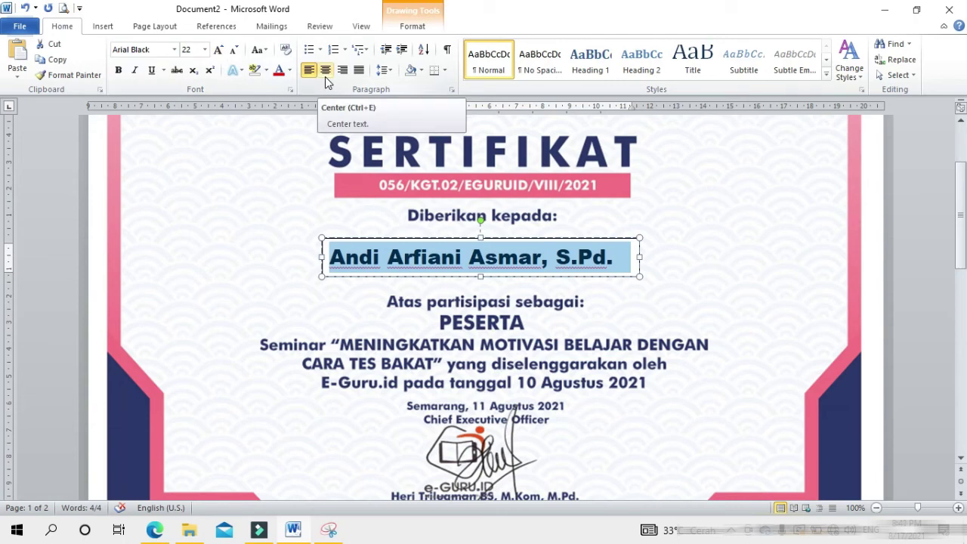
pyautogui.click(325, 71)
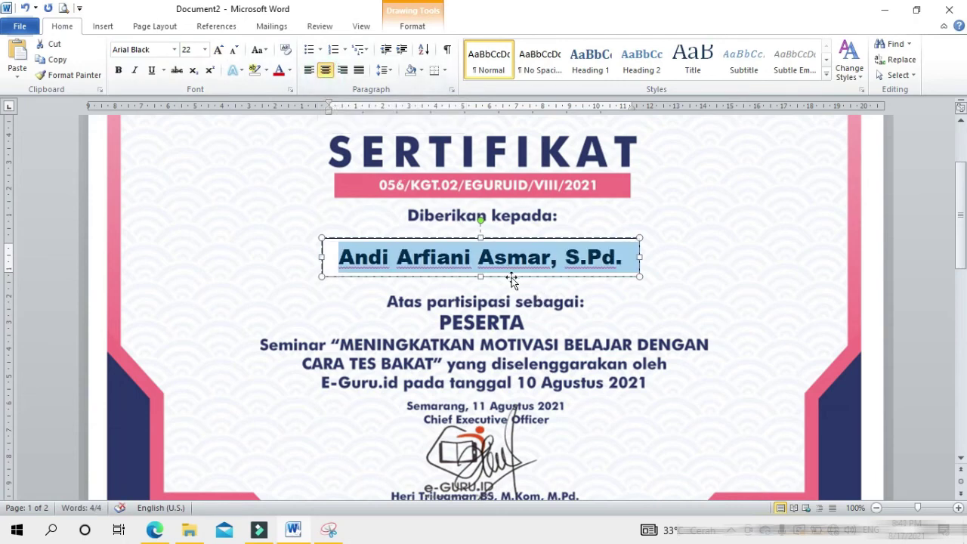
pyautogui.moveTo(512, 277); pyautogui.dragTo(502, 281)
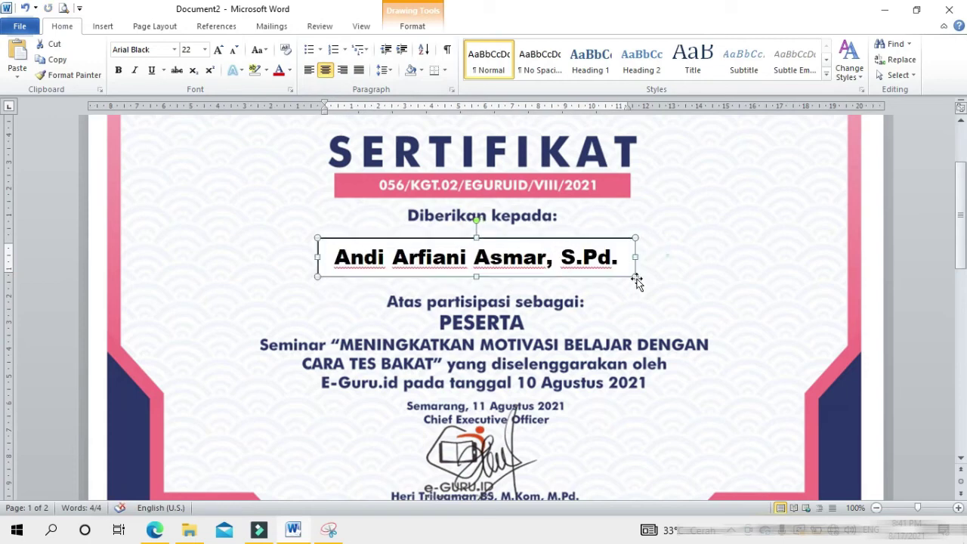
# - Nudge the name text box slightly right so it is centred under "Diberikan kepada:"
pyautogui.click(668, 256)
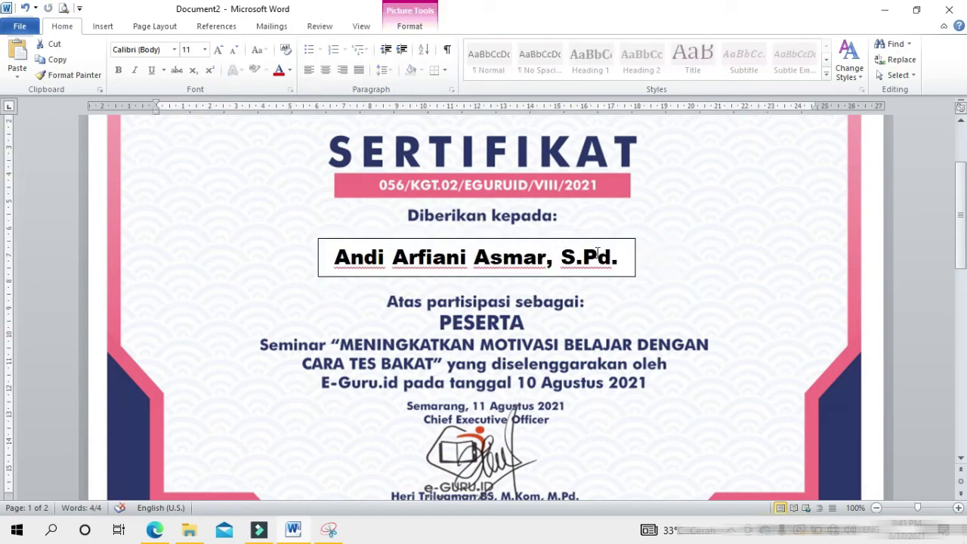
pyautogui.click(544, 239)
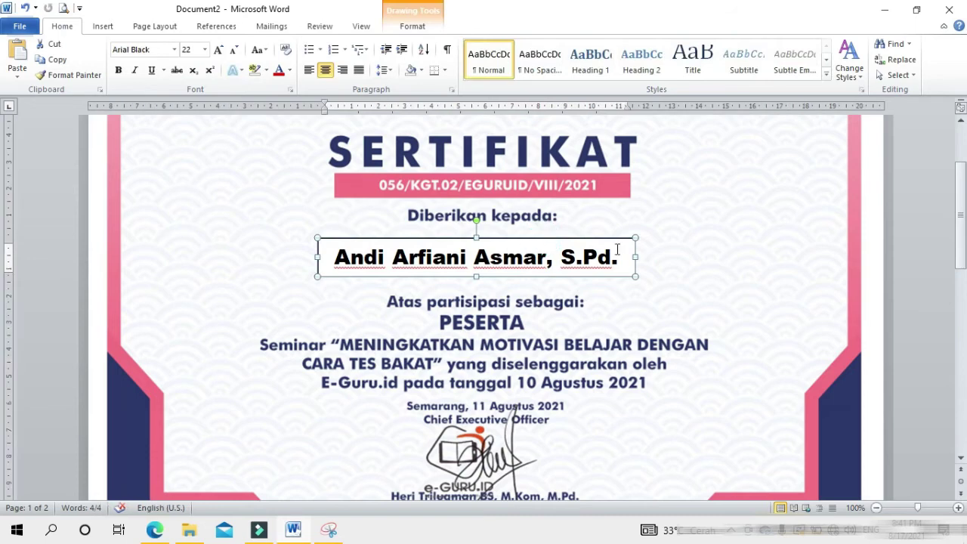
pyautogui.click(653, 292)
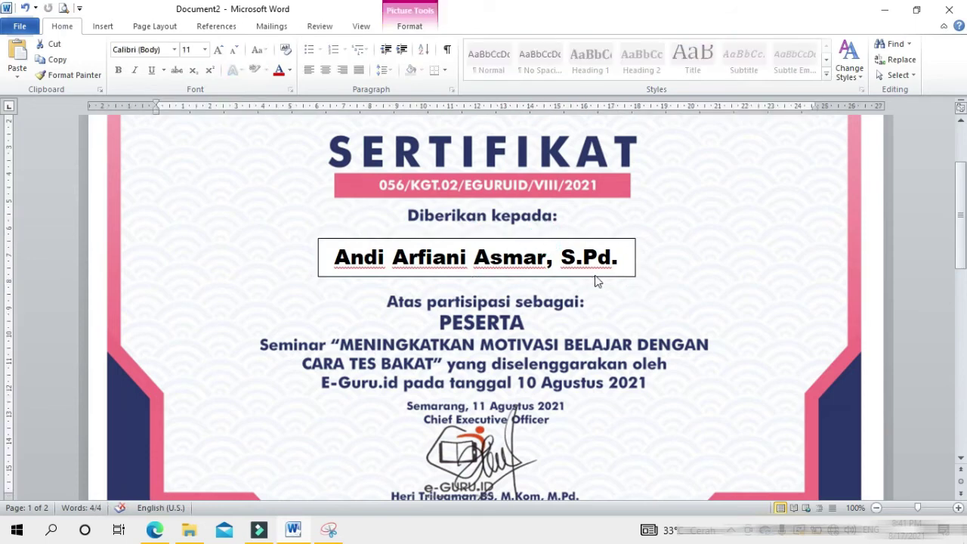
pyautogui.click(600, 279)
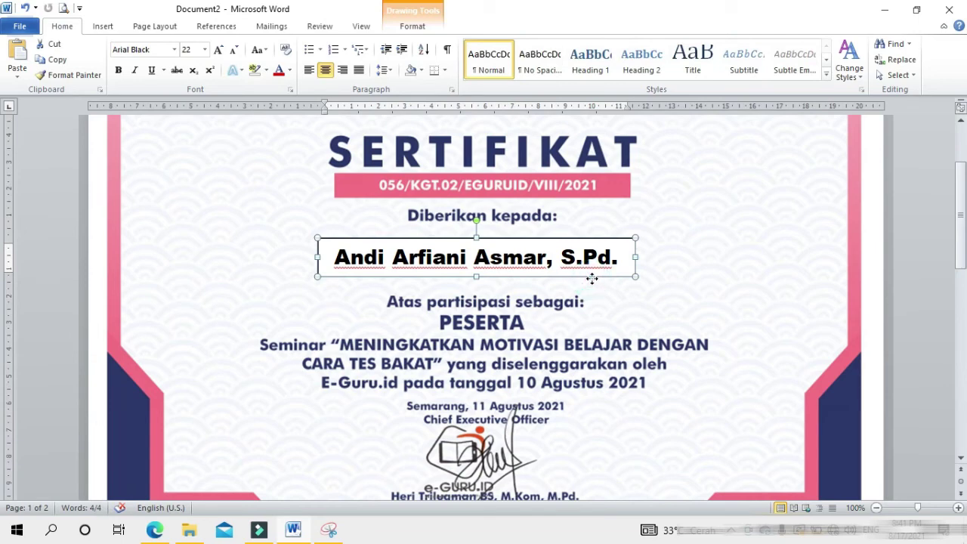
pyautogui.moveTo(590, 279); pyautogui.dragTo(602, 285)
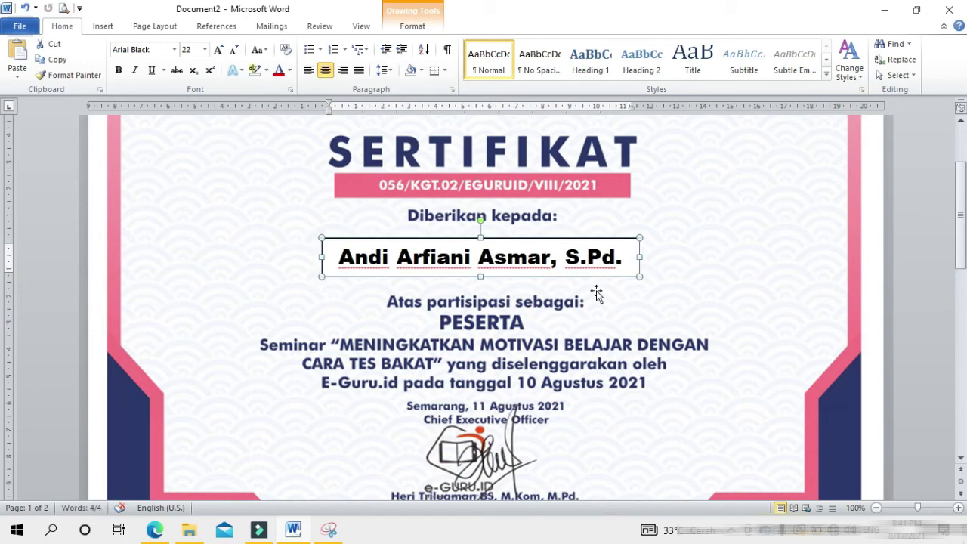
pyautogui.click(621, 289)
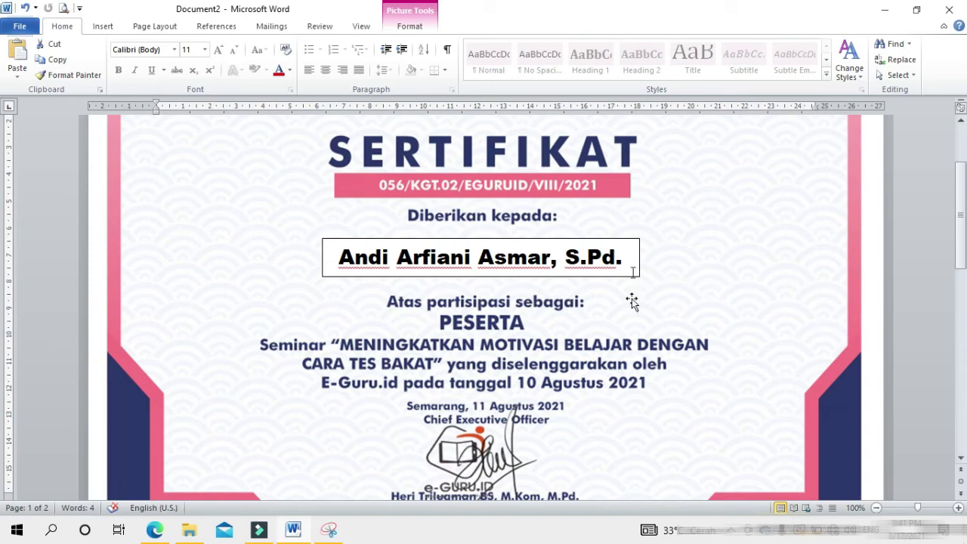
pyautogui.click(633, 276)
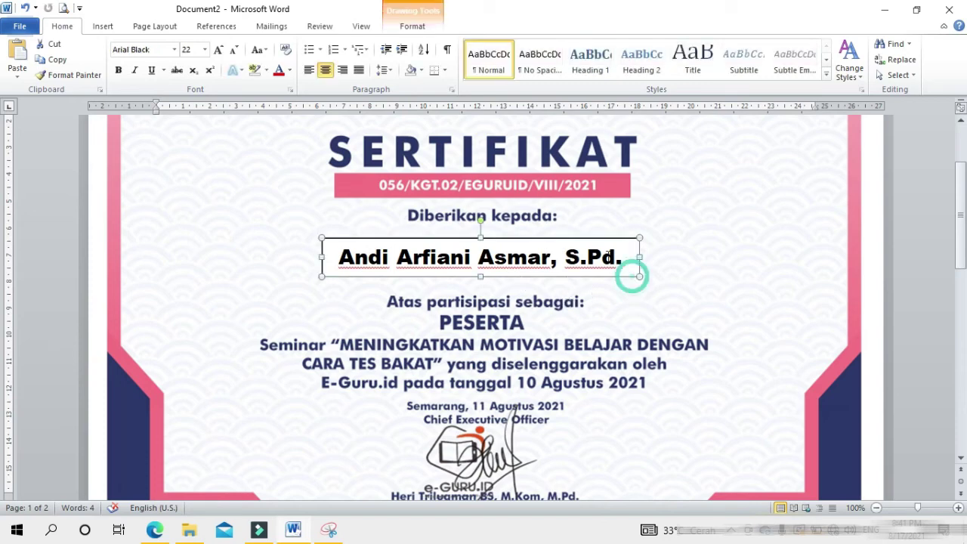
# - Give the name text box No Fill and No Outline so it appears borderless
pyautogui.click(410, 27)
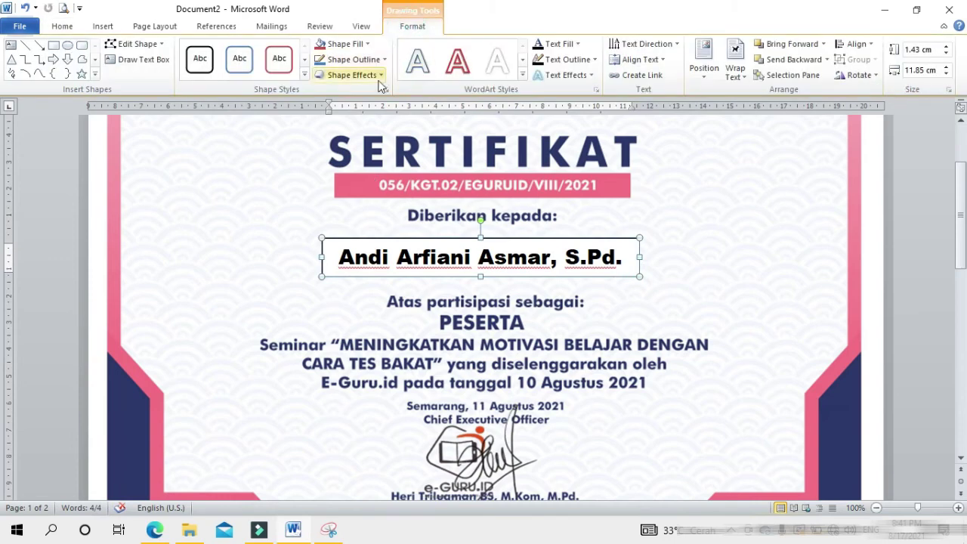
pyautogui.click(356, 47)
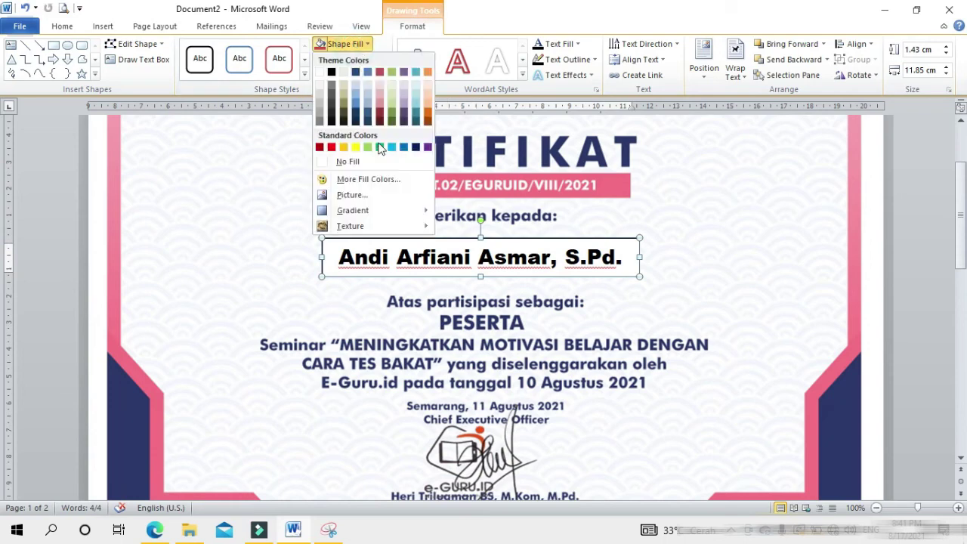
pyautogui.click(380, 163)
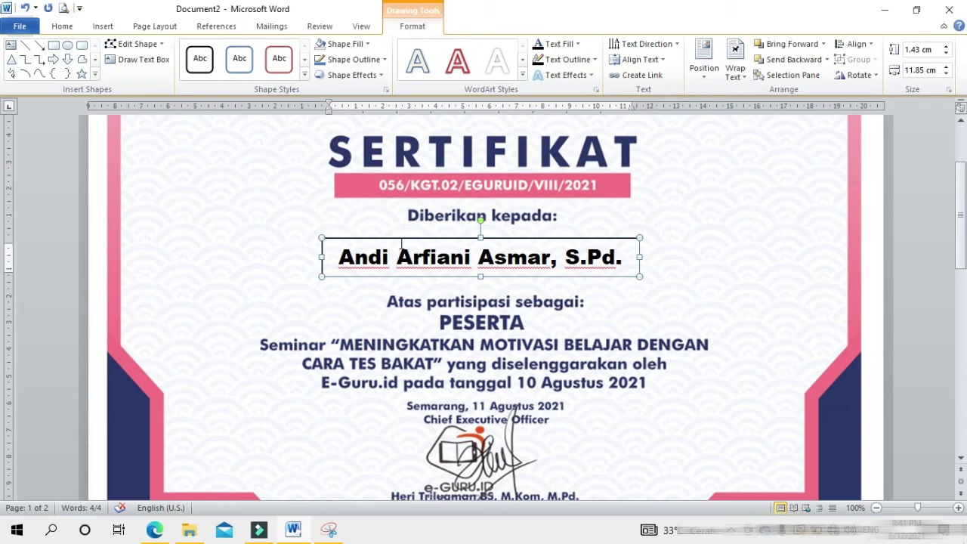
pyautogui.click(355, 64)
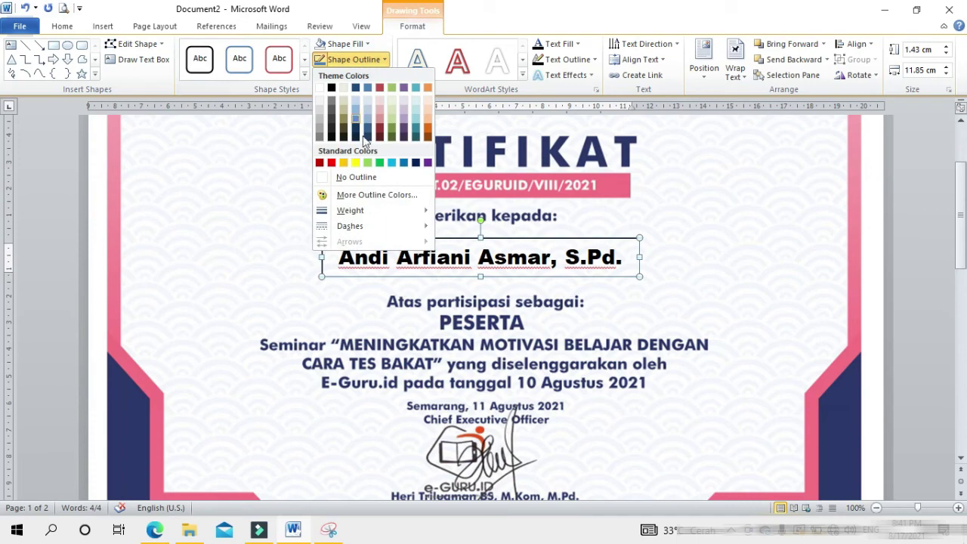
pyautogui.click(349, 177)
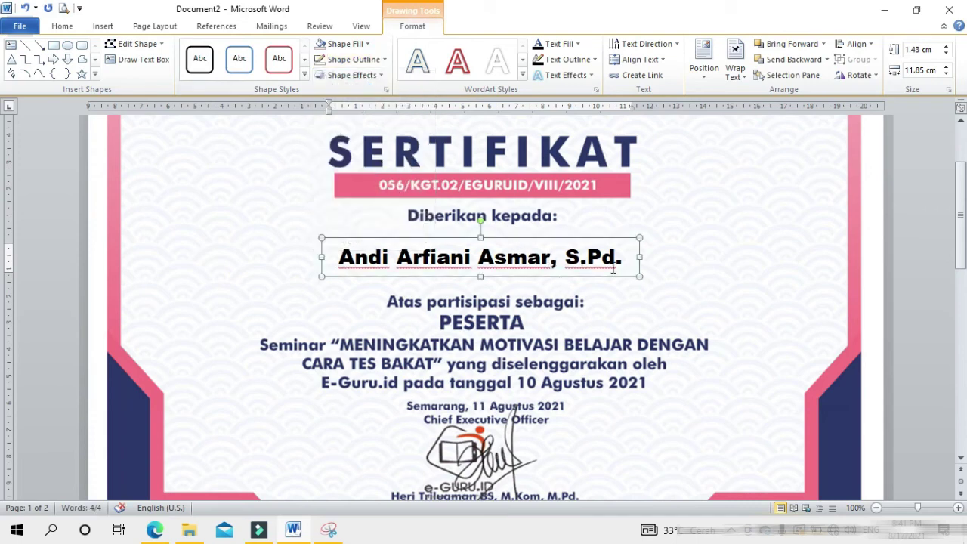
pyautogui.click(706, 259)
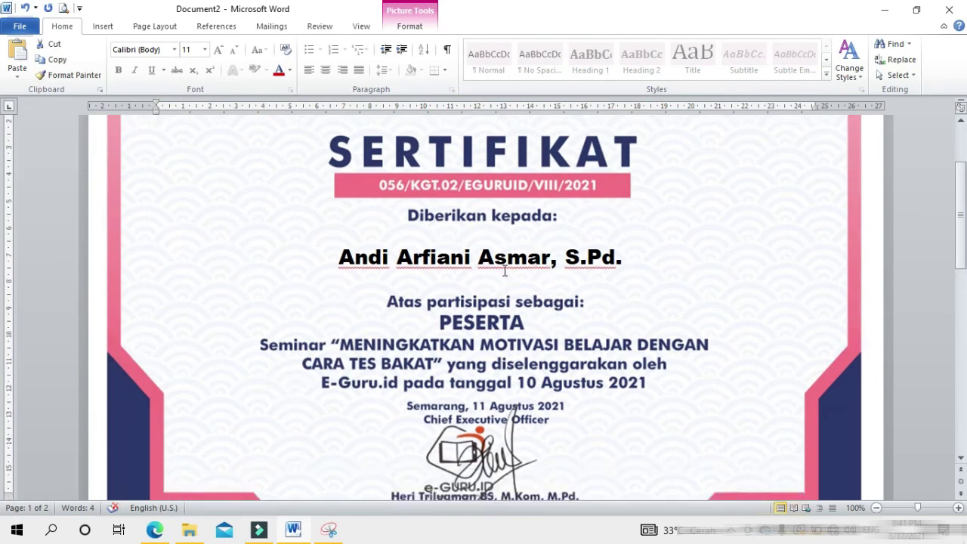
pyautogui.click(474, 264)
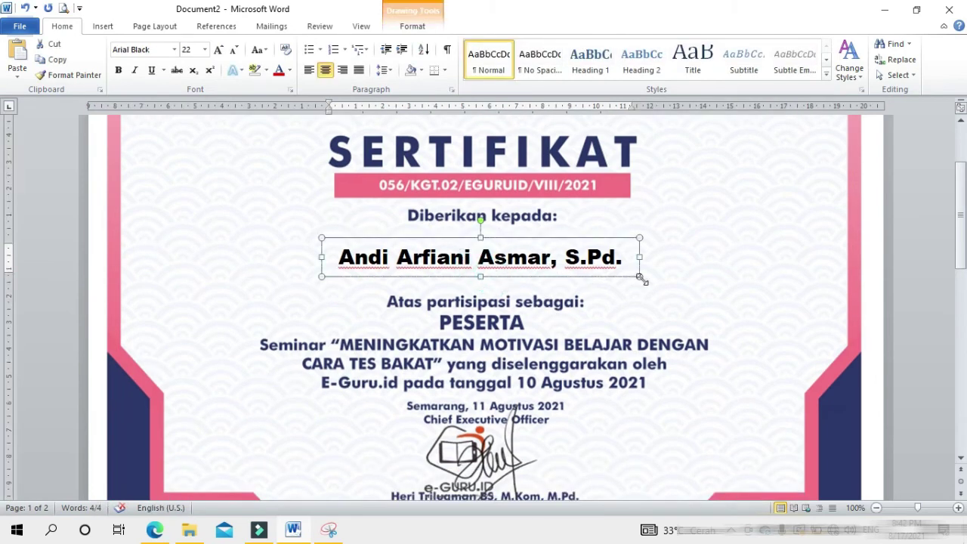
pyautogui.scroll(-3, 637, 283)
pyautogui.scroll(-2, 637, 284)
pyautogui.scroll(3, 638, 283)
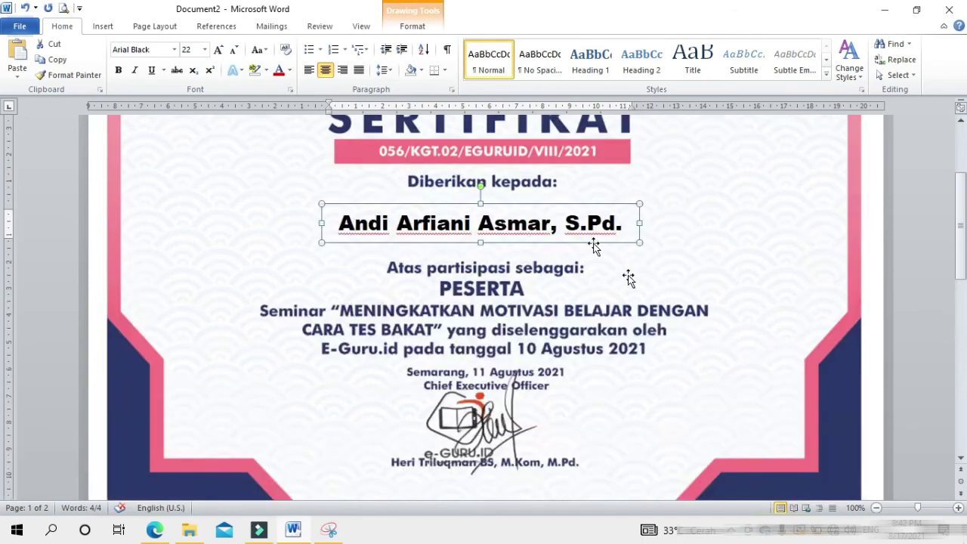
pyautogui.scroll(2, 916, 241)
pyautogui.click(915, 234)
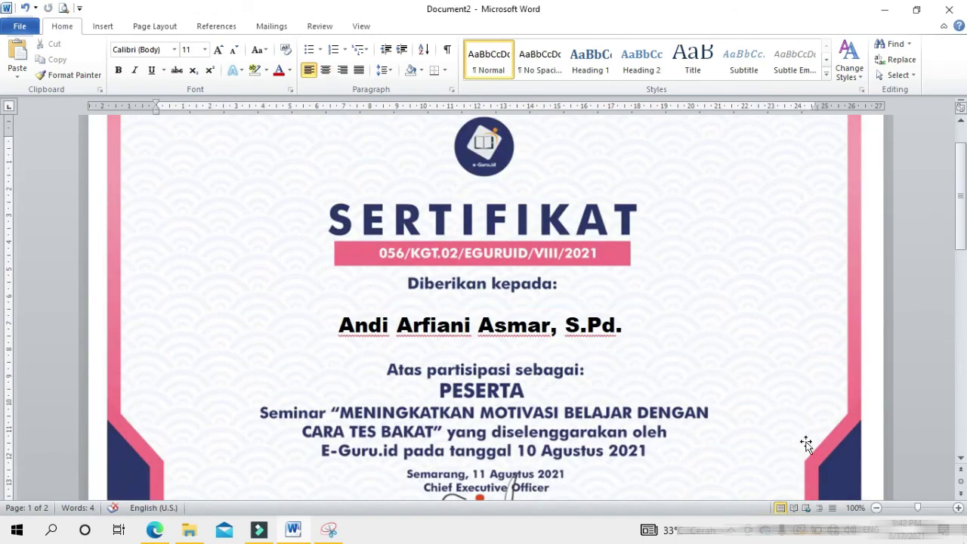
pyautogui.click(65, 9)
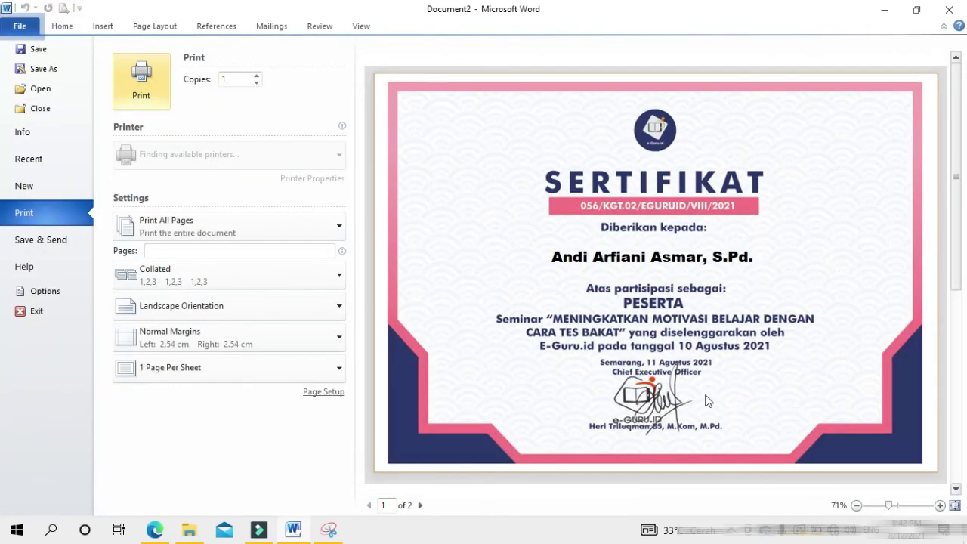
pyautogui.scroll(-2, 917, 259)
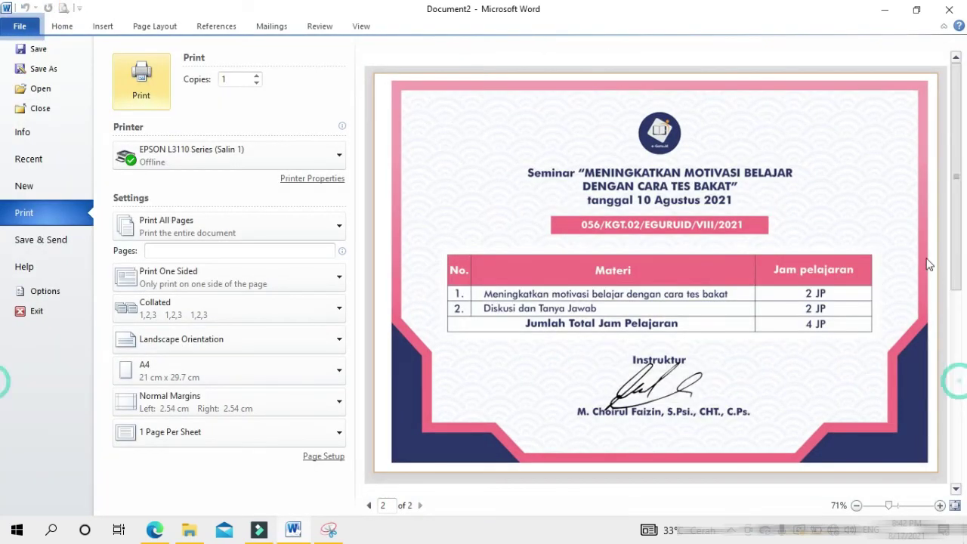
pyautogui.scroll(2, 916, 259)
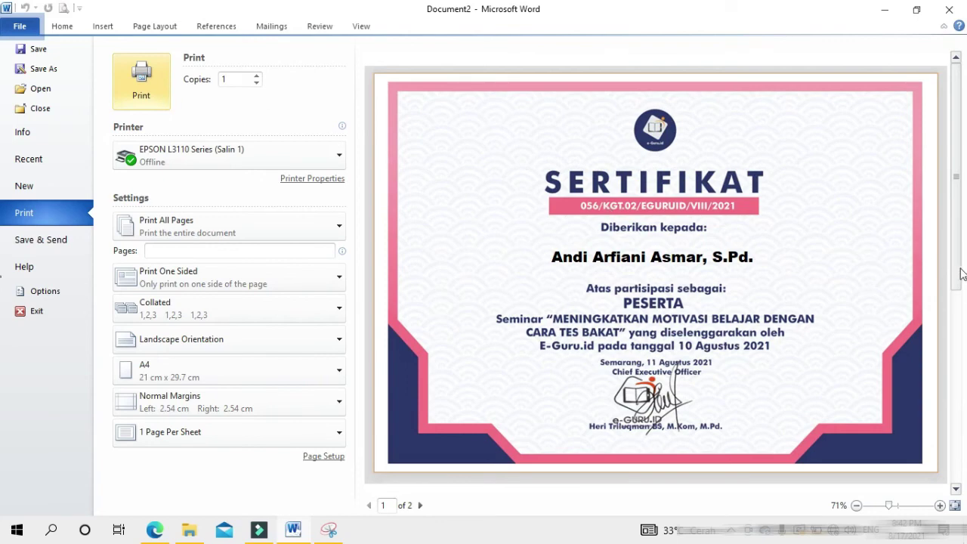
pyautogui.moveTo(957, 272); pyautogui.dragTo(957, 452)
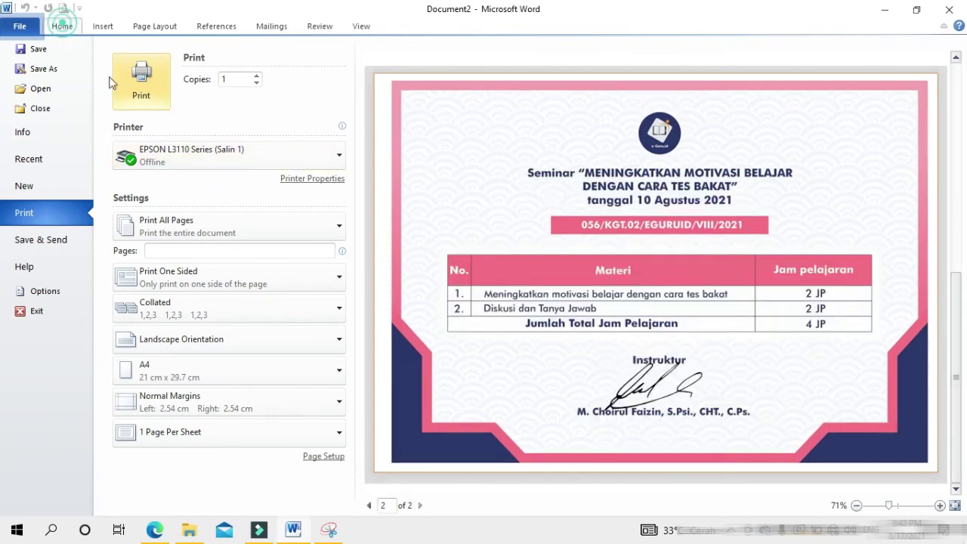
pyautogui.click(62, 25)
pyautogui.scroll(2, 616, 369)
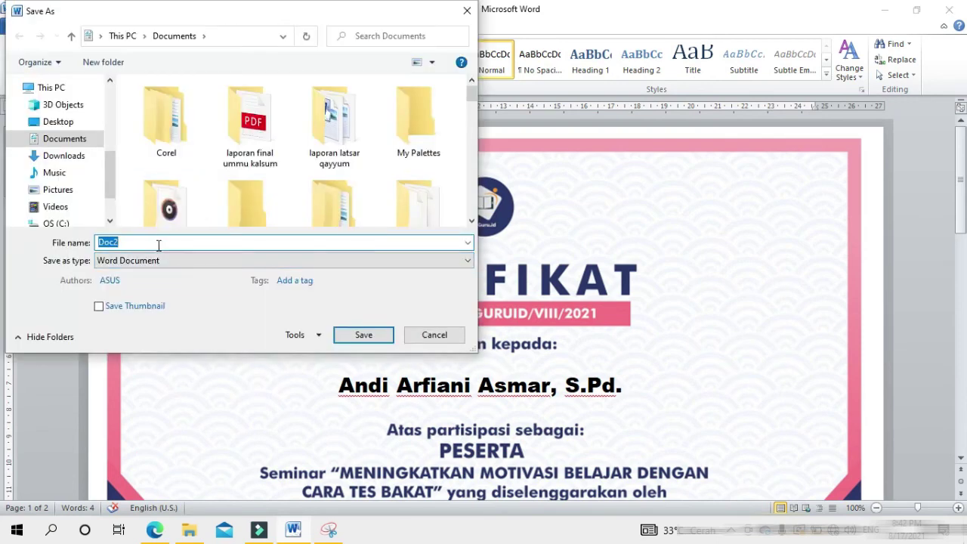
# - Save the certificate as the PDF 'sertifikat nama' in Documents, opening it after publishing
pyautogui.write('sertifikat ')
pyautogui.write('nama')
pyautogui.click(106, 260)
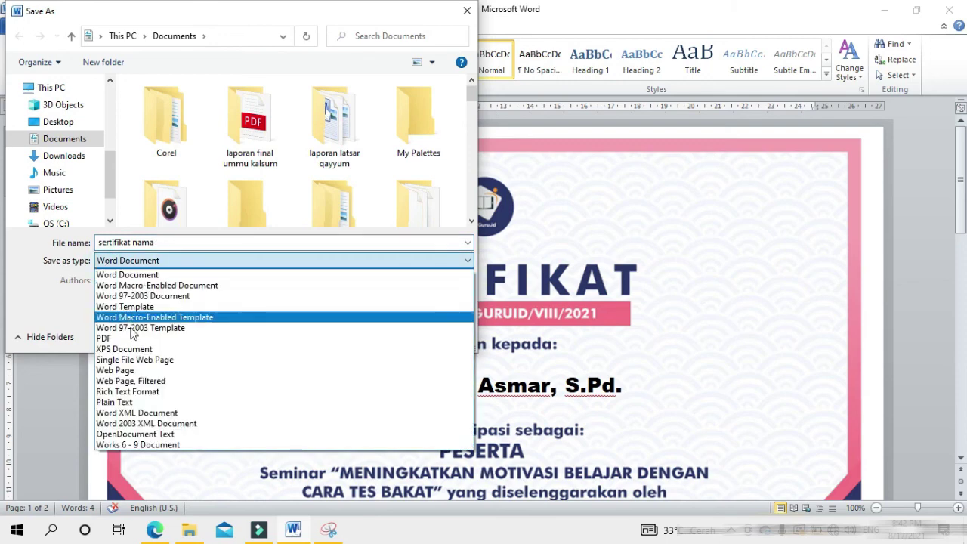
pyautogui.click(128, 338)
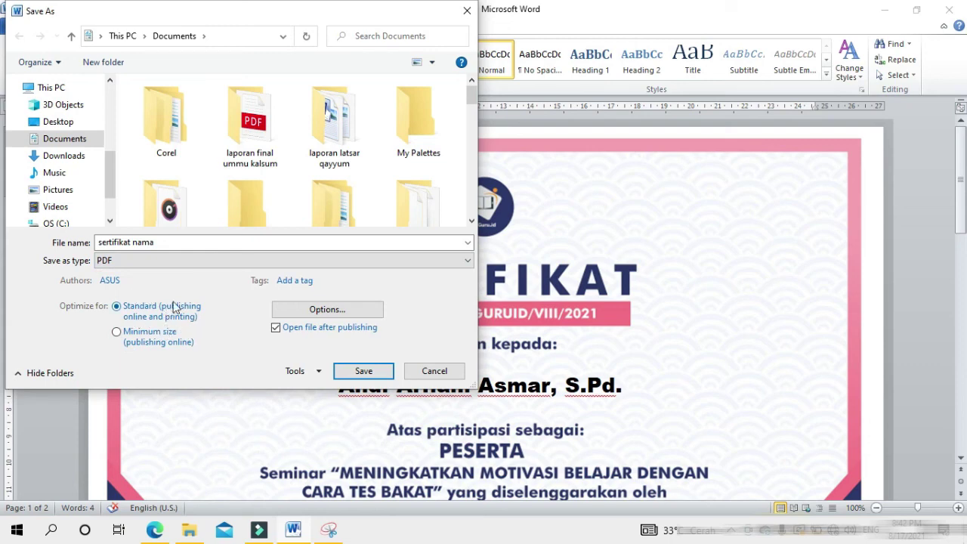
pyautogui.click(363, 375)
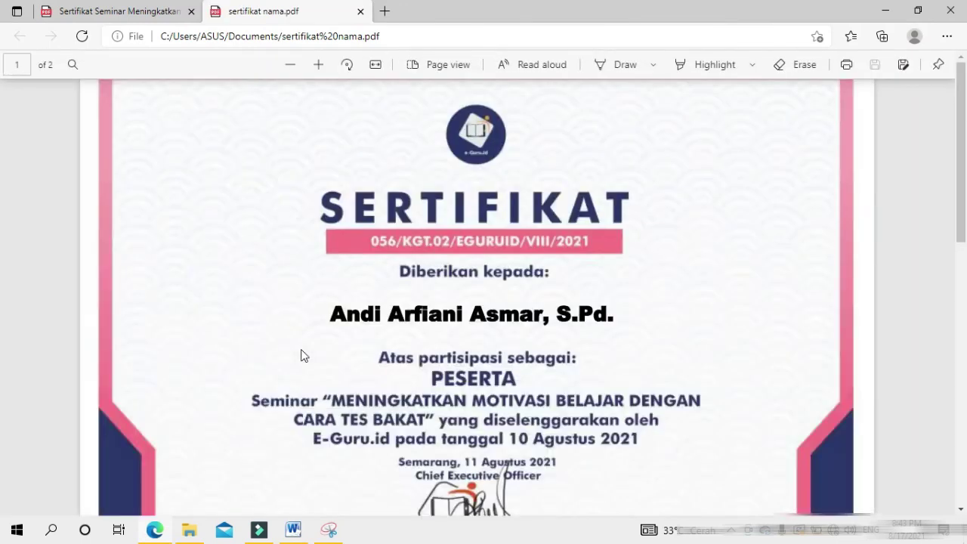
# - Scroll through sertifikat nama.pdf in Edge, checking the named certificate and the seminar materials-table page
pyautogui.scroll(-2, 497, 315)
pyautogui.scroll(-1, 497, 315)
pyautogui.scroll(-2, 497, 315)
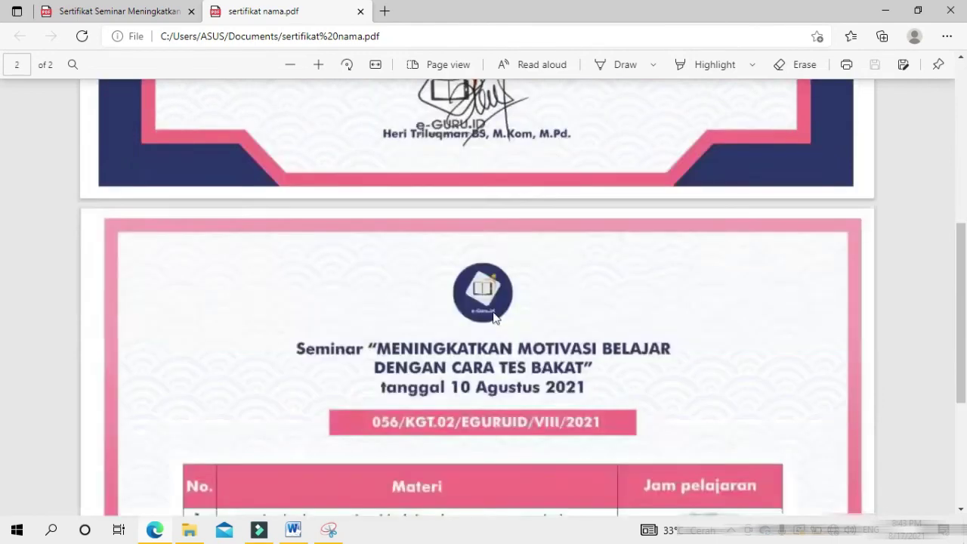
pyautogui.scroll(-3, 498, 315)
pyautogui.scroll(5, 496, 315)
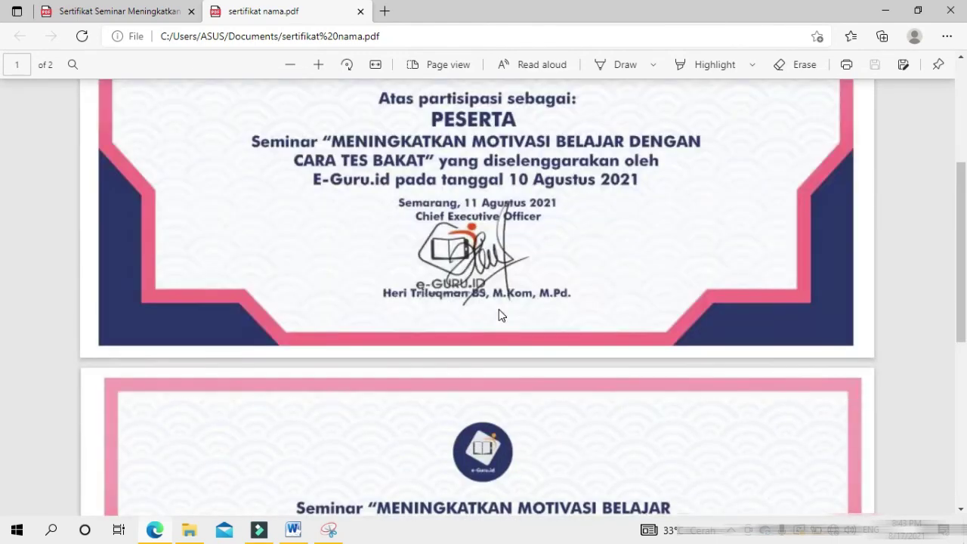
pyautogui.scroll(2, 499, 316)
pyautogui.scroll(1, 499, 309)
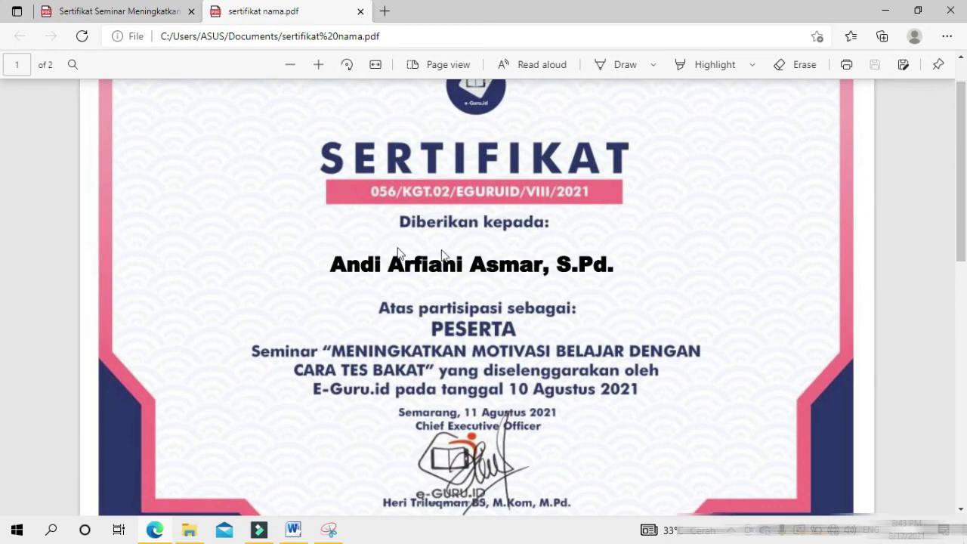
pyautogui.scroll(-3, 463, 192)
pyautogui.scroll(1, 461, 204)
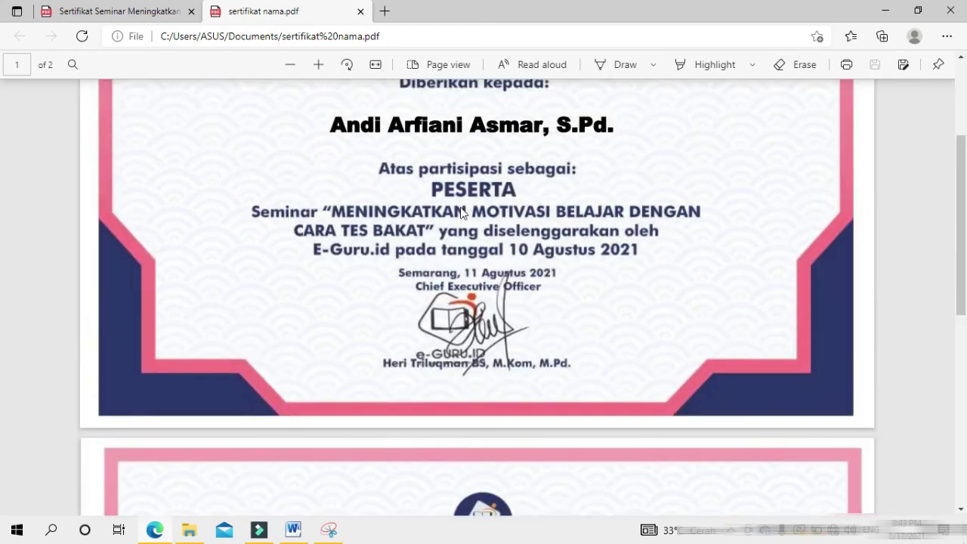
pyautogui.scroll(-2, 460, 210)
pyautogui.scroll(2, 460, 208)
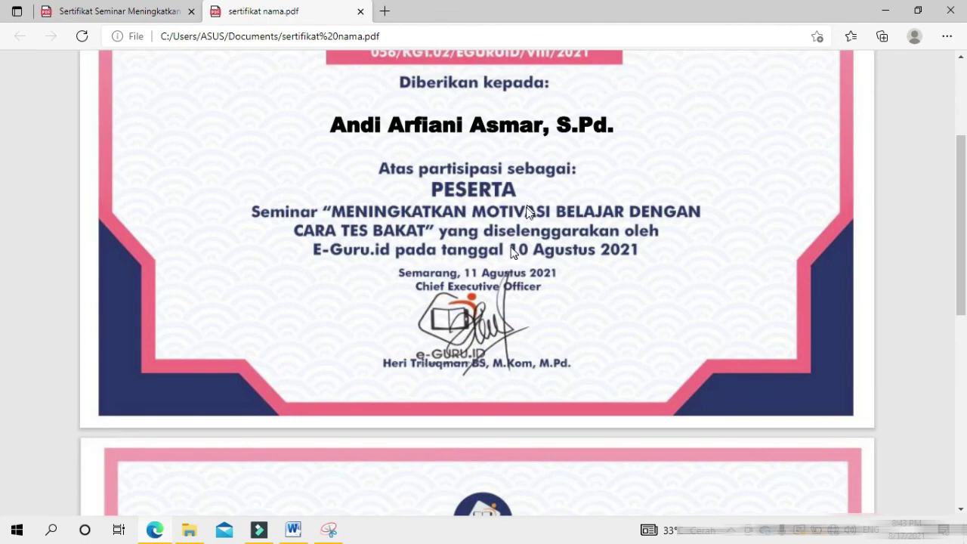
pyautogui.scroll(3, 526, 211)
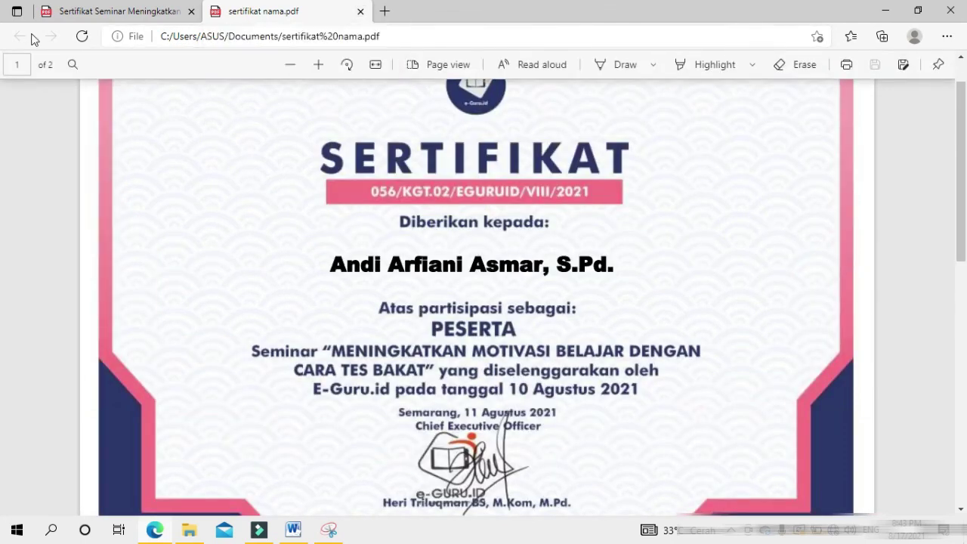
pyautogui.scroll(-5, 462, 309)
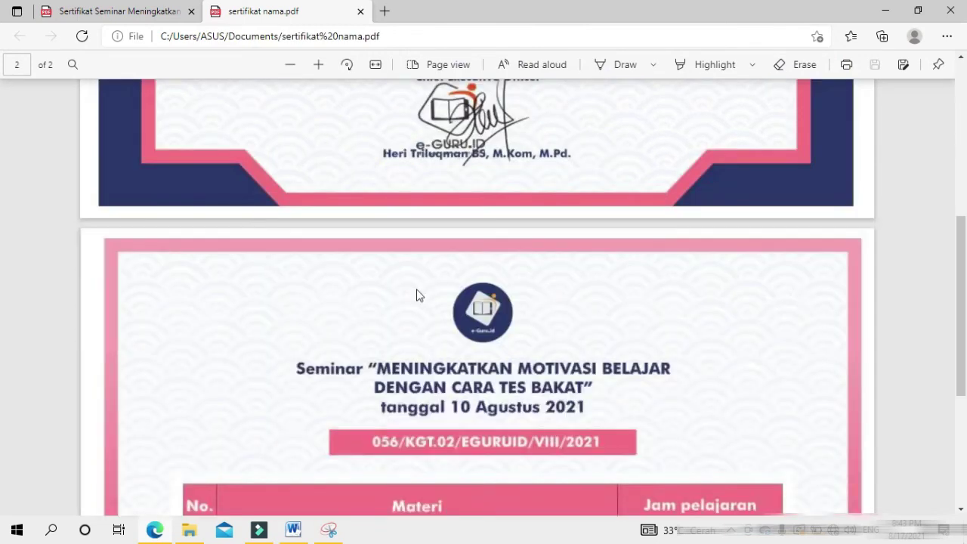